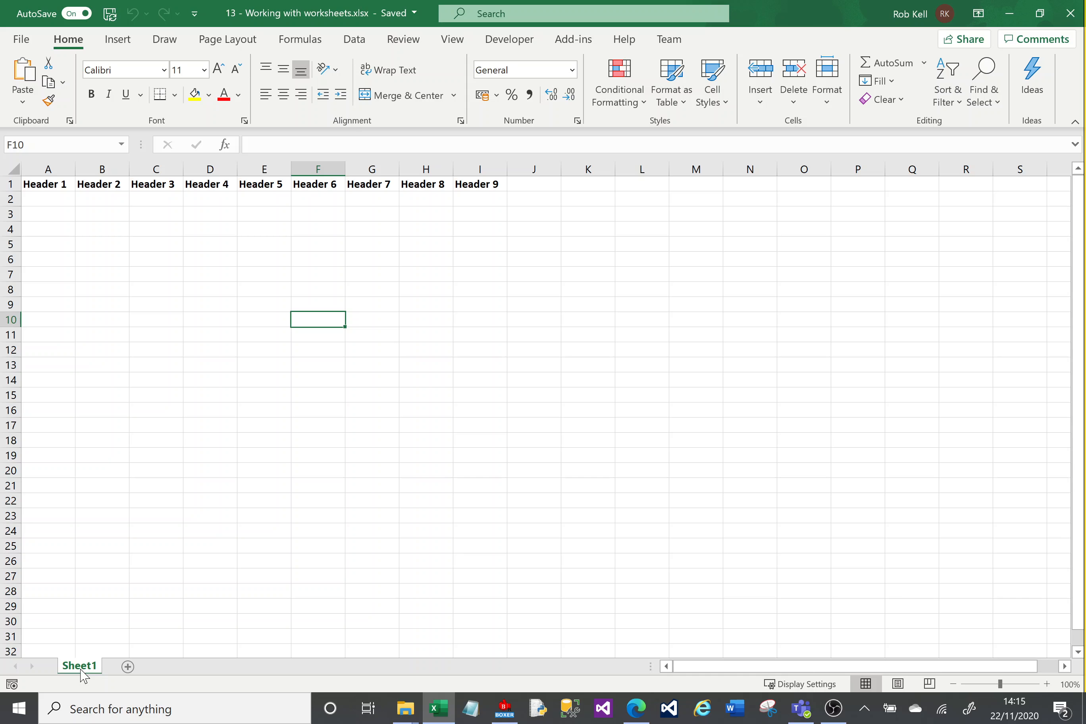
Step: Rename the Sheet1 tab, which holds Header 1–9, to 'My Worksheet 1'
{"action": "double_click", "coordinate": [80, 667]}
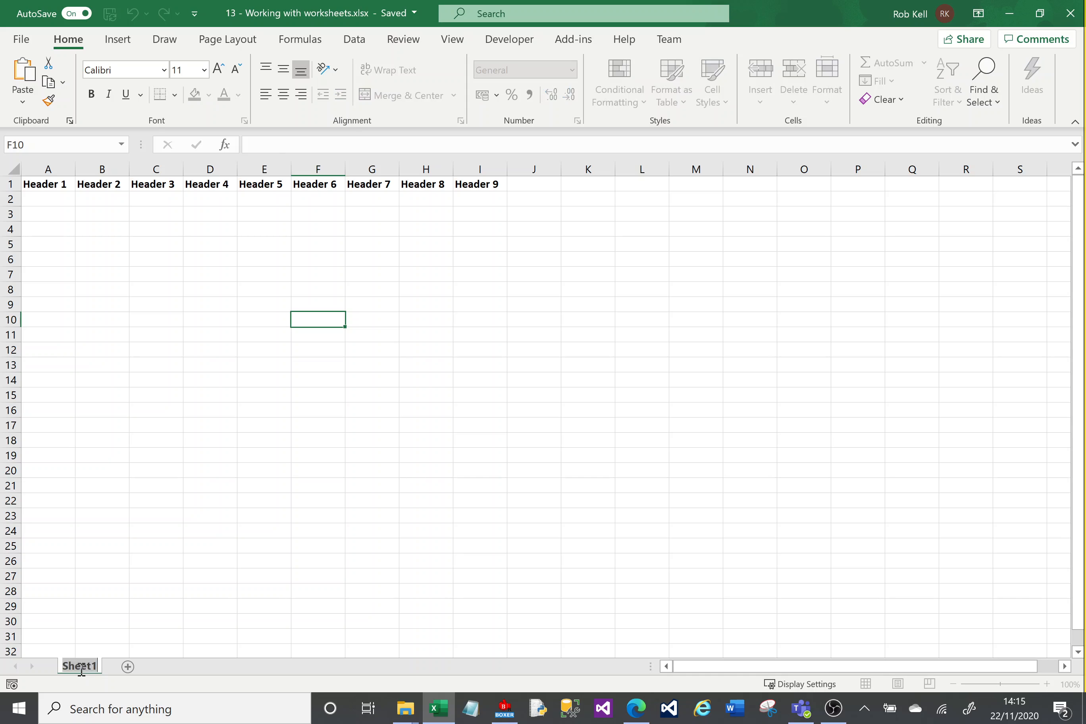
{"action": "left_click", "coordinate": [122, 443]}
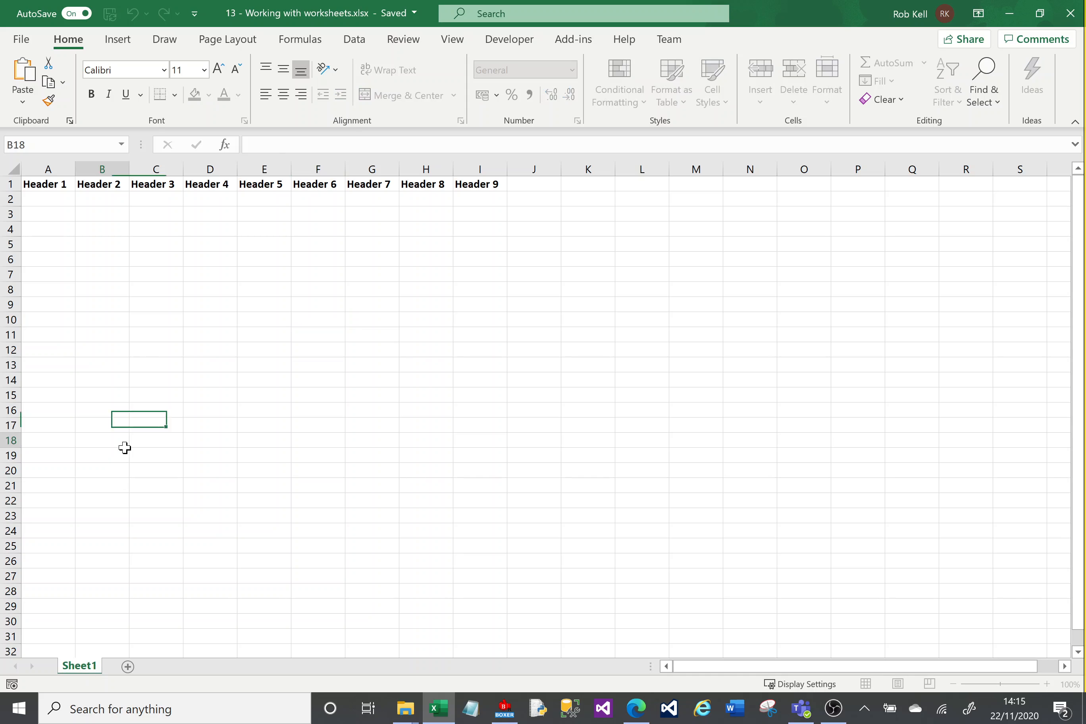
{"action": "right_click", "coordinate": [85, 671]}
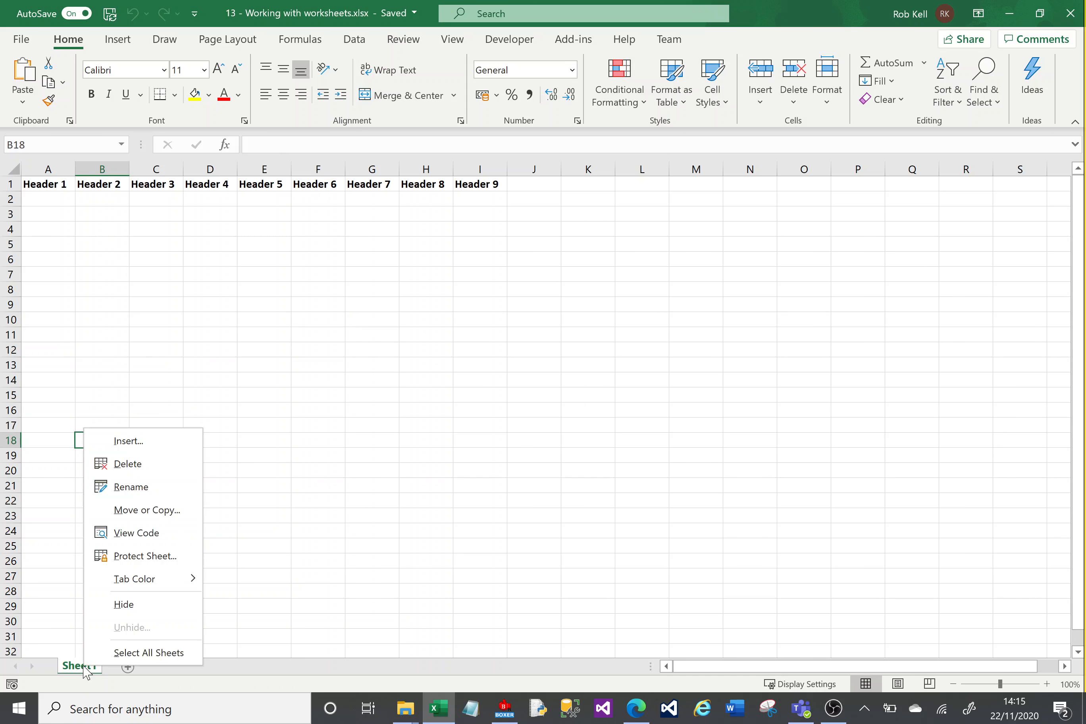
{"action": "left_click", "coordinate": [126, 488]}
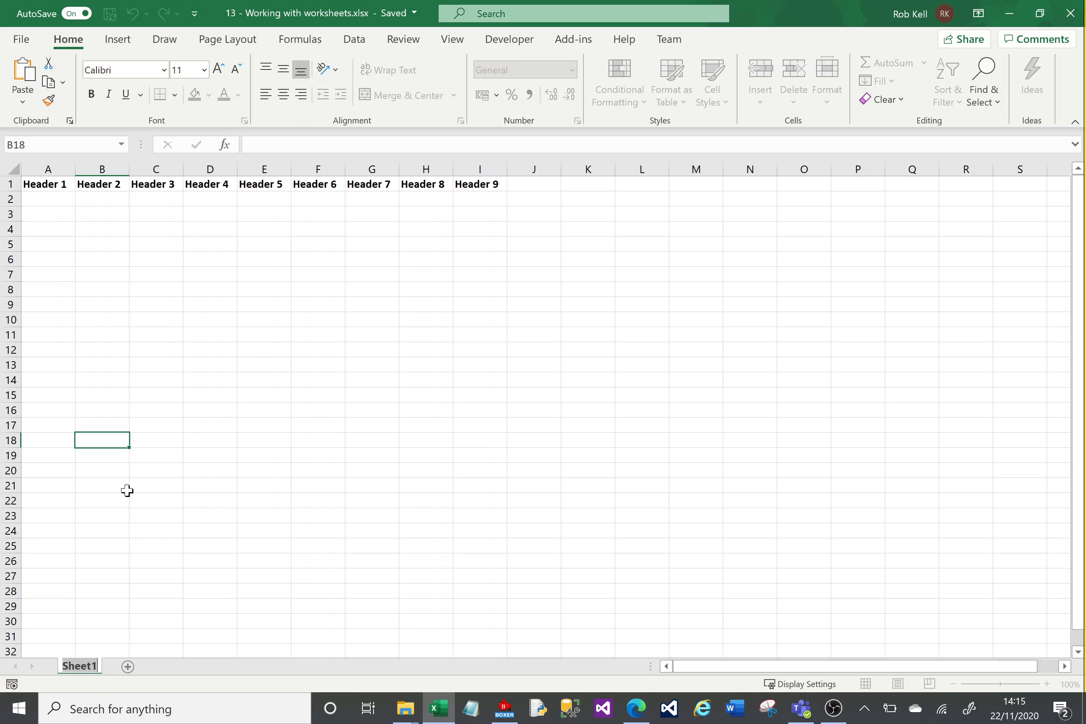
{"action": "type", "text": "My Works"}
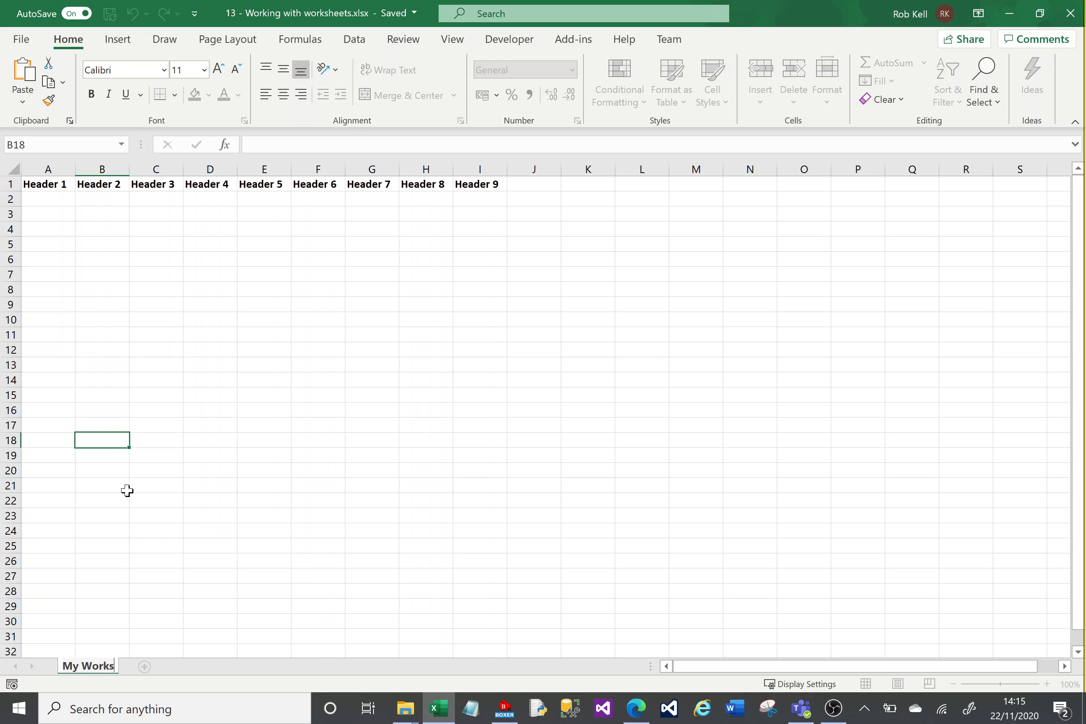
{"action": "type", "text": "heet 1"}
{"action": "key", "text": "Return"}
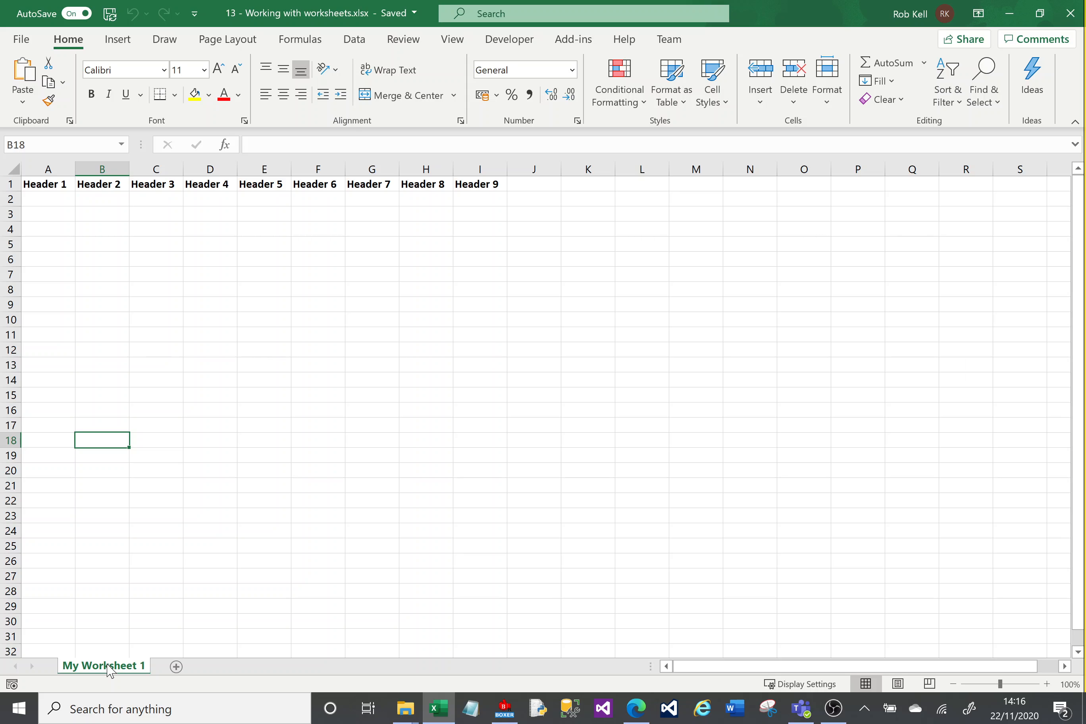
{"action": "left_click", "coordinate": [176, 667]}
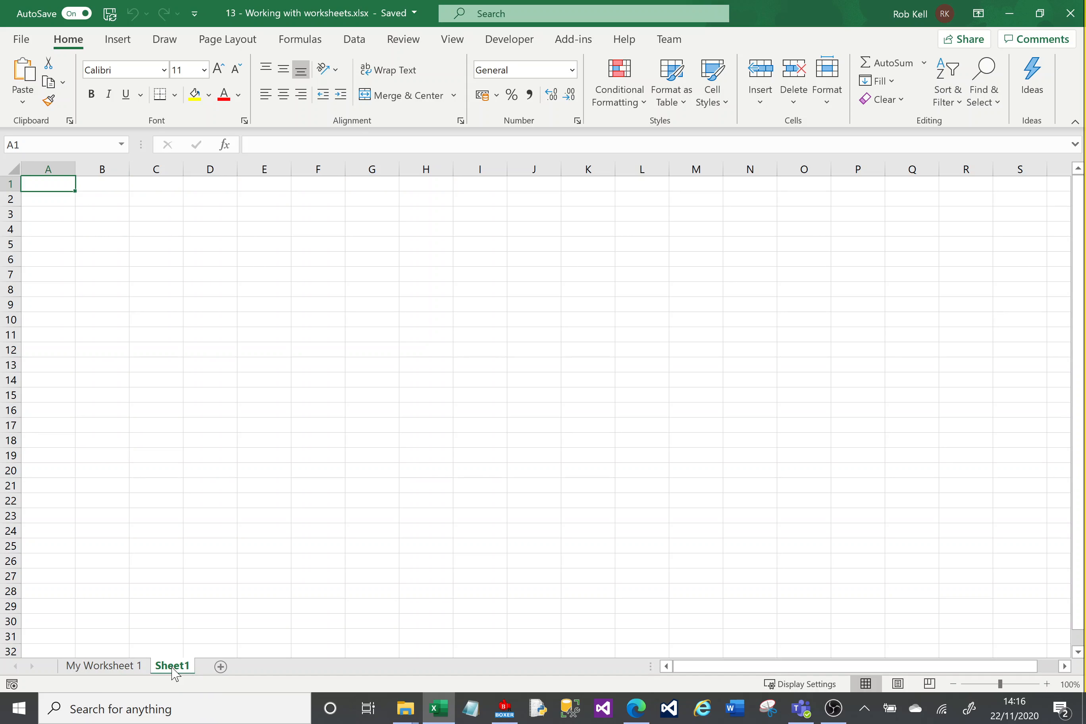
{"action": "double_click", "coordinate": [172, 667]}
{"action": "type", "text": "0"}
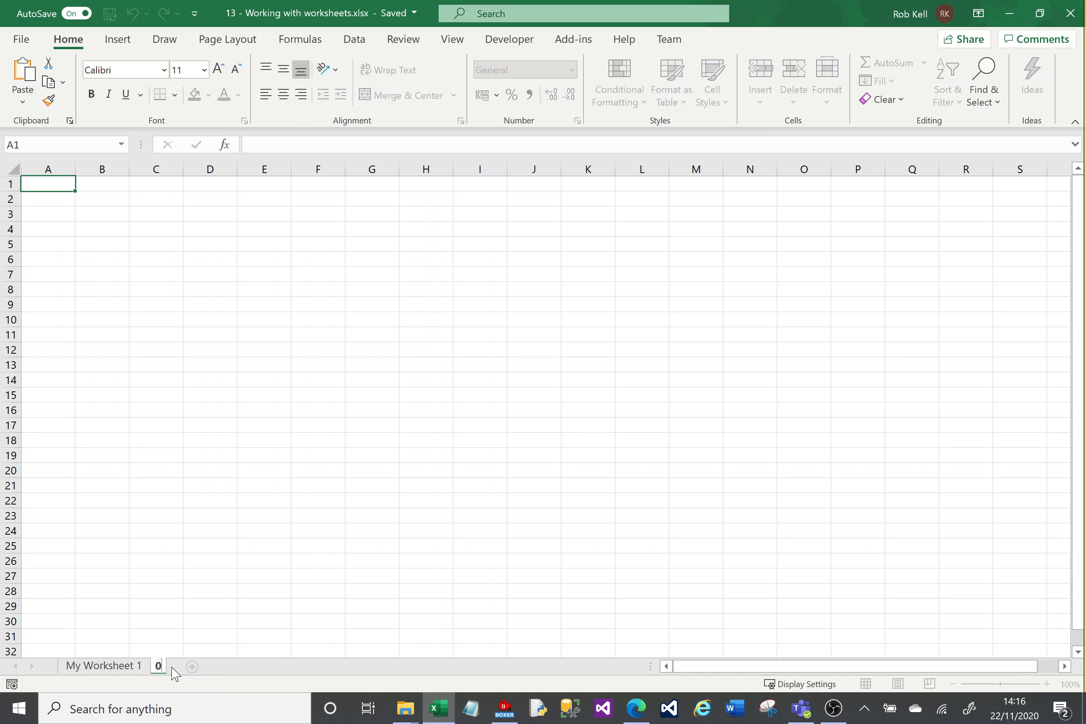
{"action": "type", "text": "12345678"}
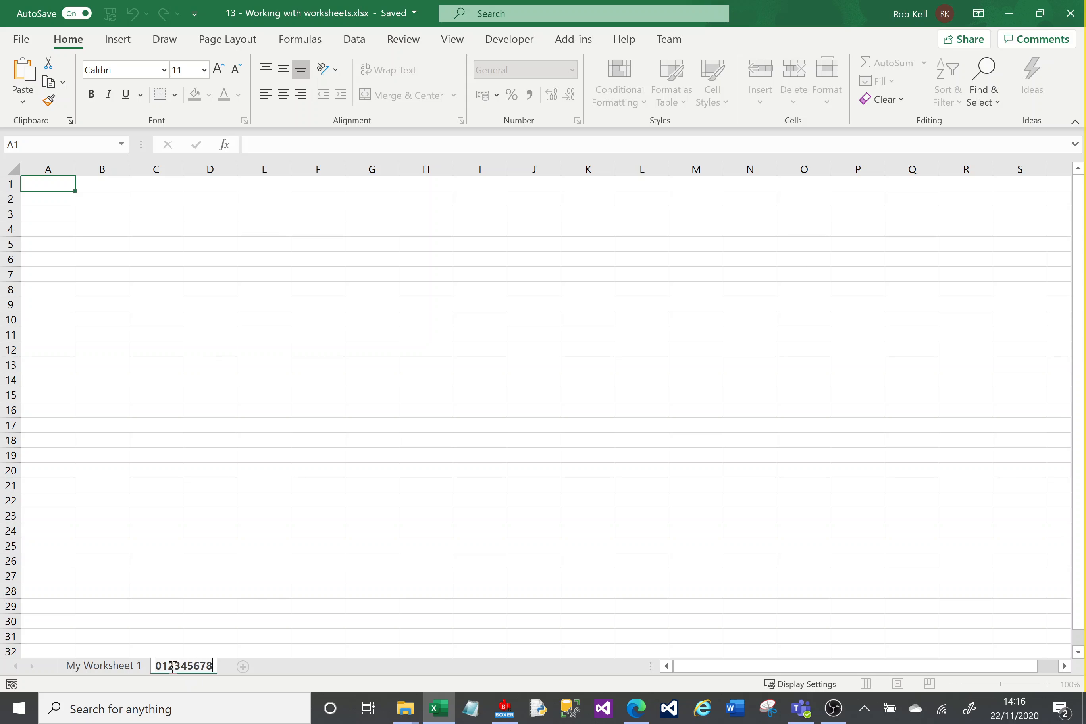
{"action": "type", "text": "9012354678901"}
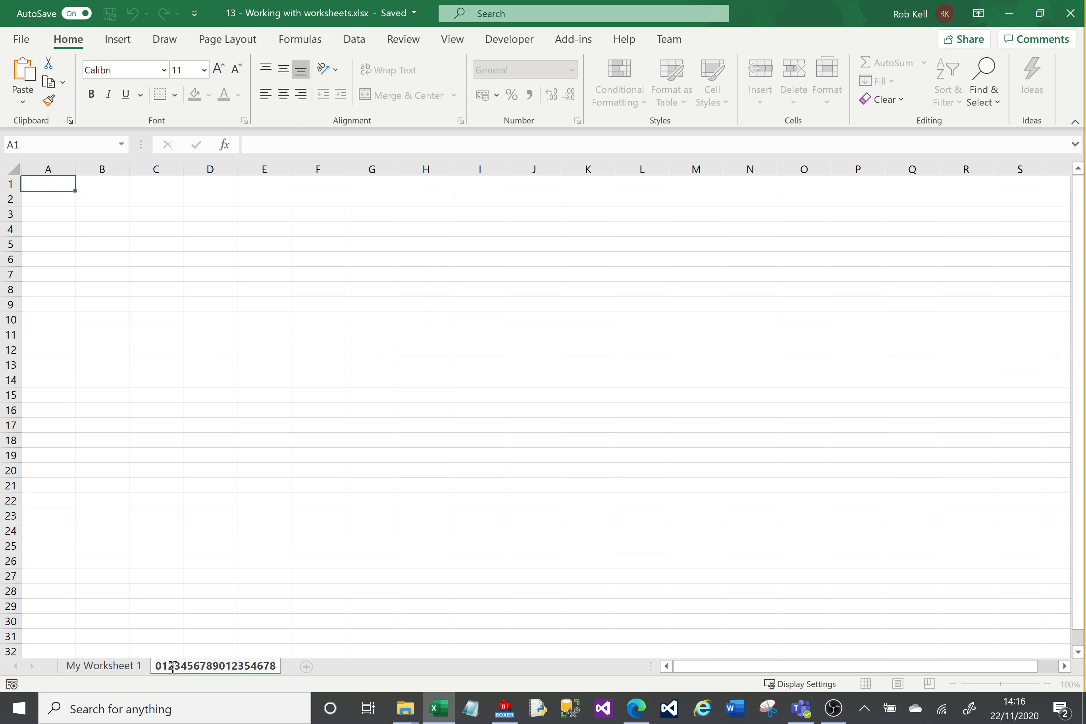
{"action": "type", "text": "23456789"}
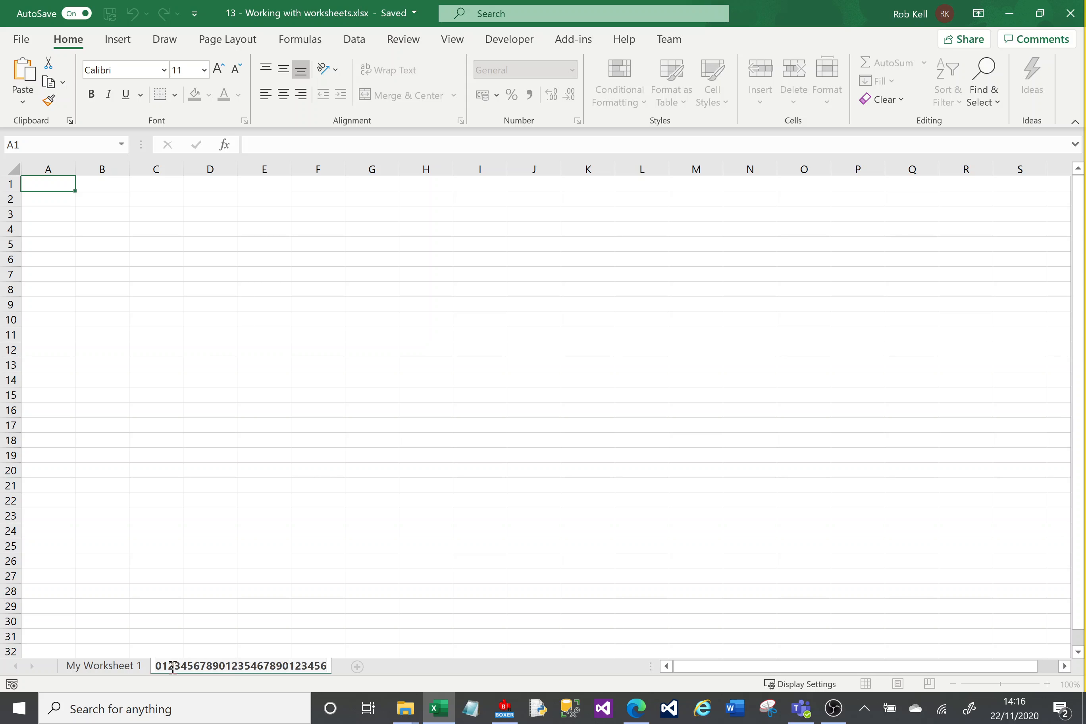
{"action": "type", "text": "0"}
{"action": "key", "text": "Return"}
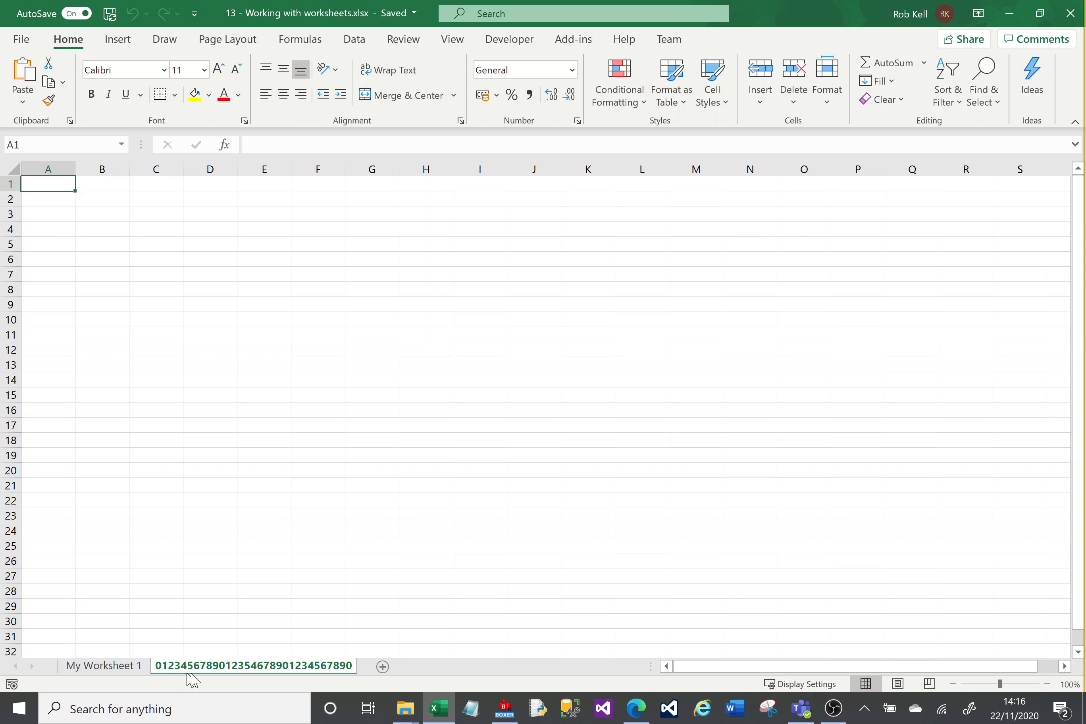
Step: Copy My Worksheet 1 to the end of the workbook as 'My Worksheet 1 (2)'
{"action": "left_click", "coordinate": [111, 667]}
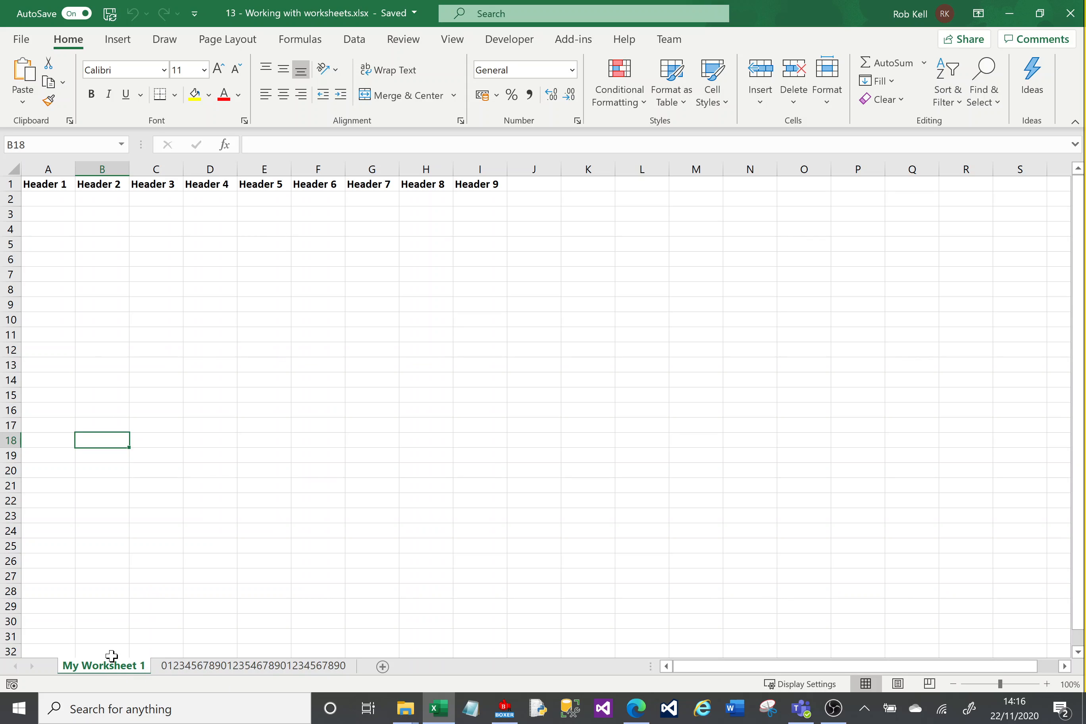
{"action": "right_click", "coordinate": [110, 674]}
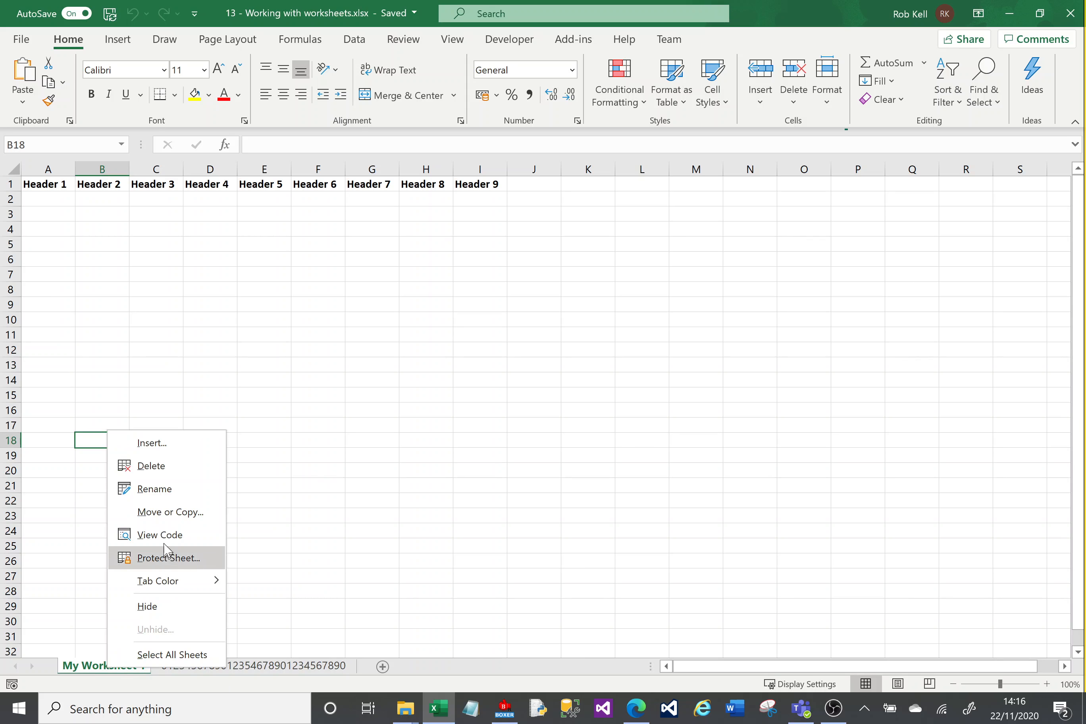
{"action": "left_click", "coordinate": [164, 514]}
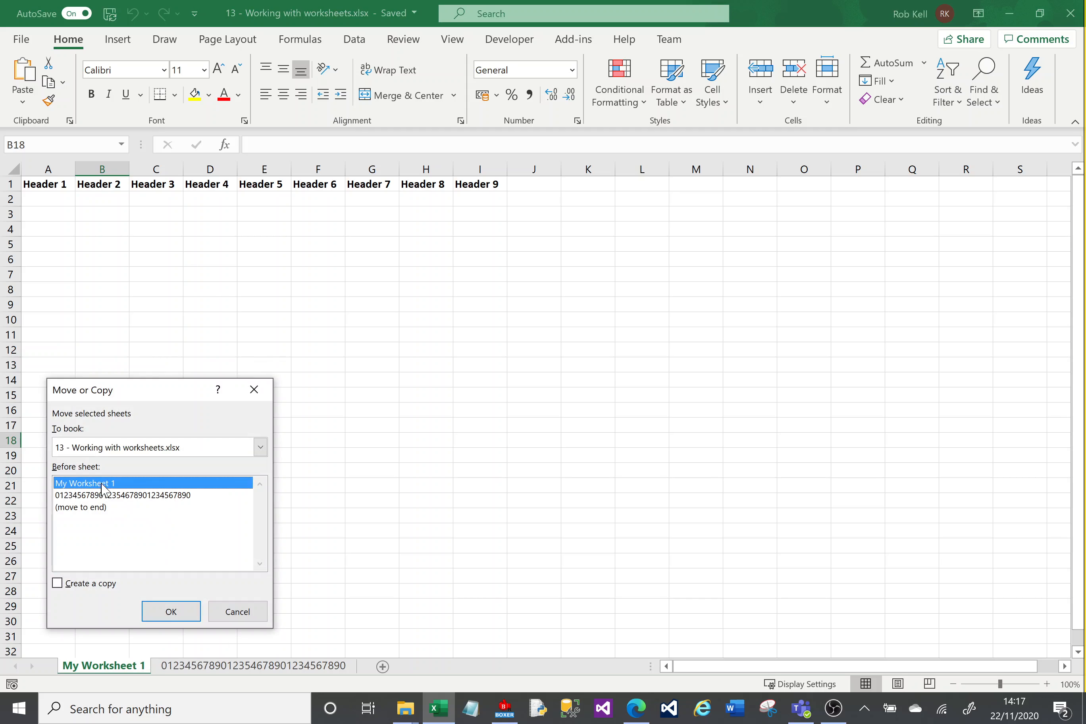
{"action": "left_click", "coordinate": [59, 586]}
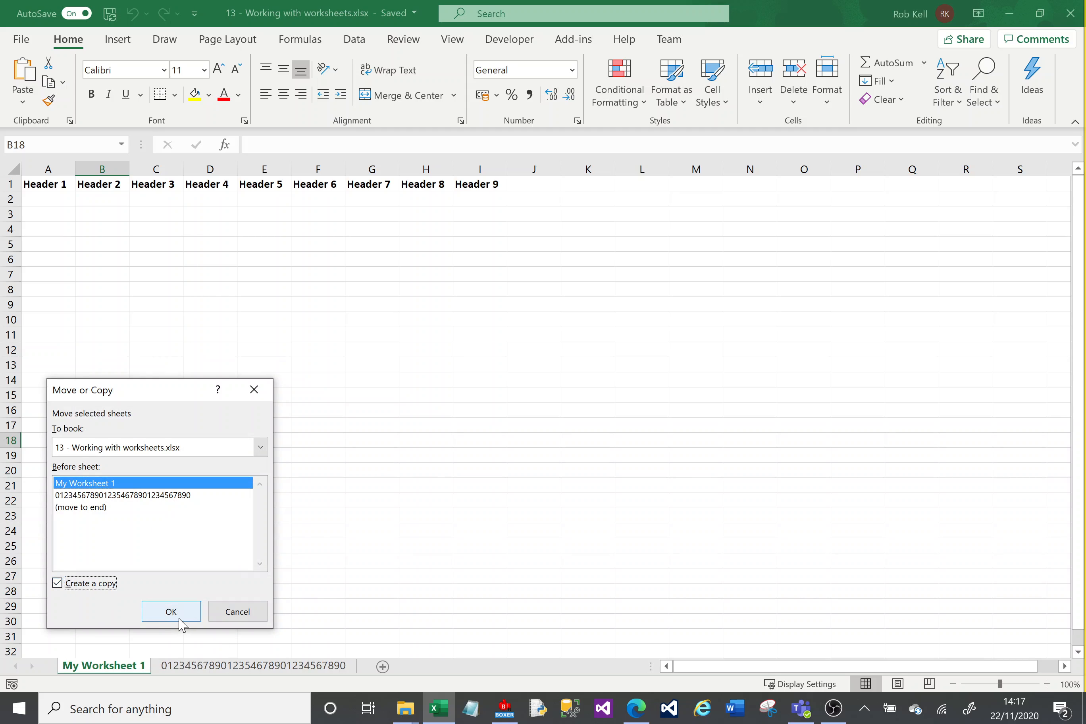
{"action": "left_click", "coordinate": [117, 510]}
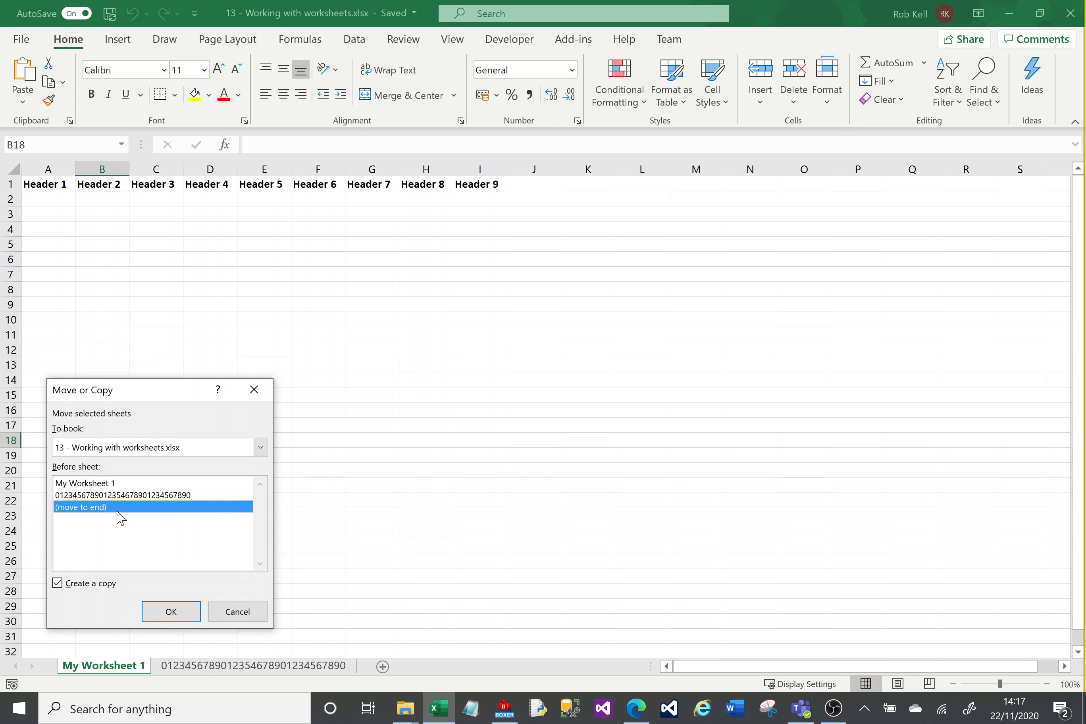
{"action": "left_click", "coordinate": [186, 616]}
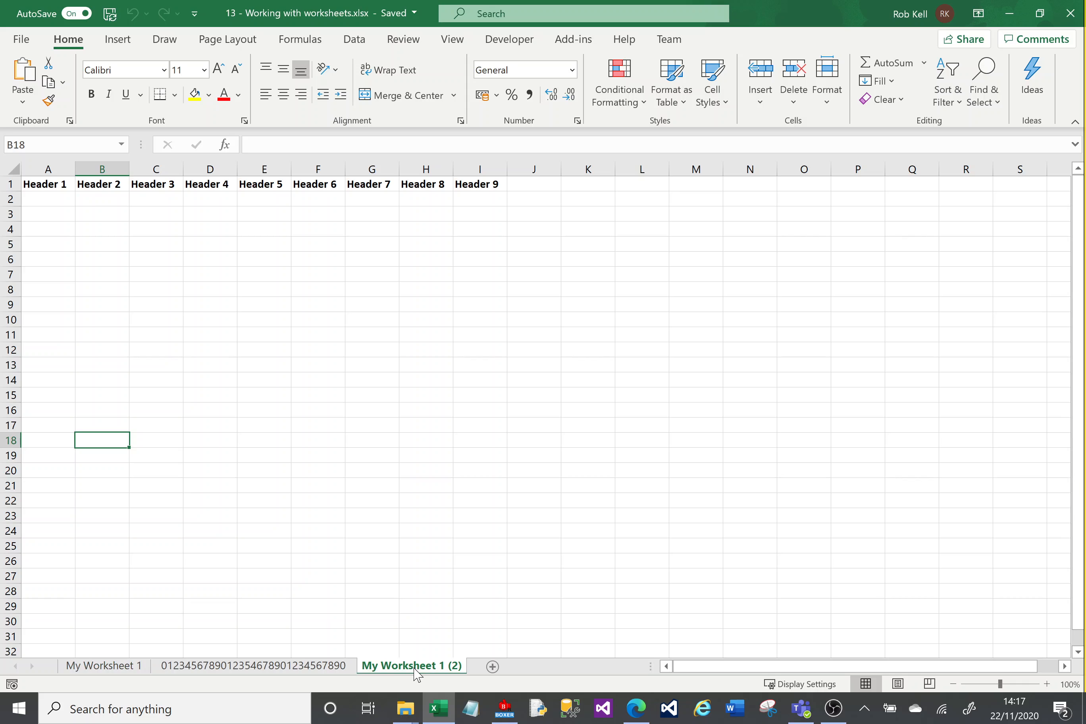
{"action": "left_click", "coordinate": [116, 666]}
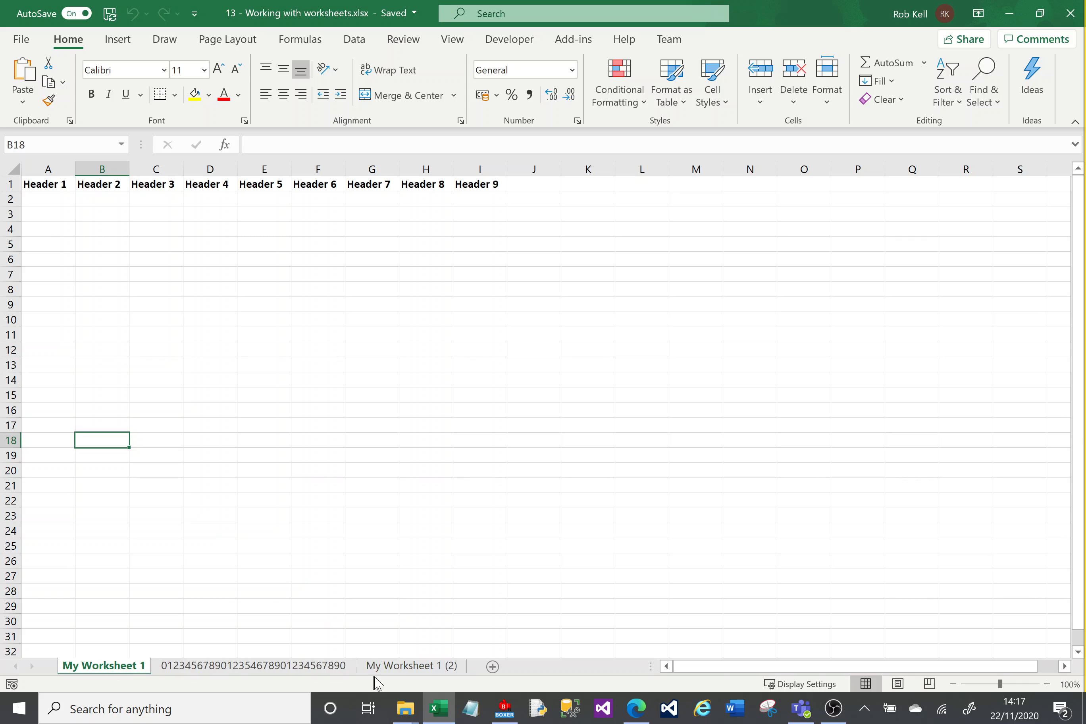
{"action": "left_click", "coordinate": [439, 667]}
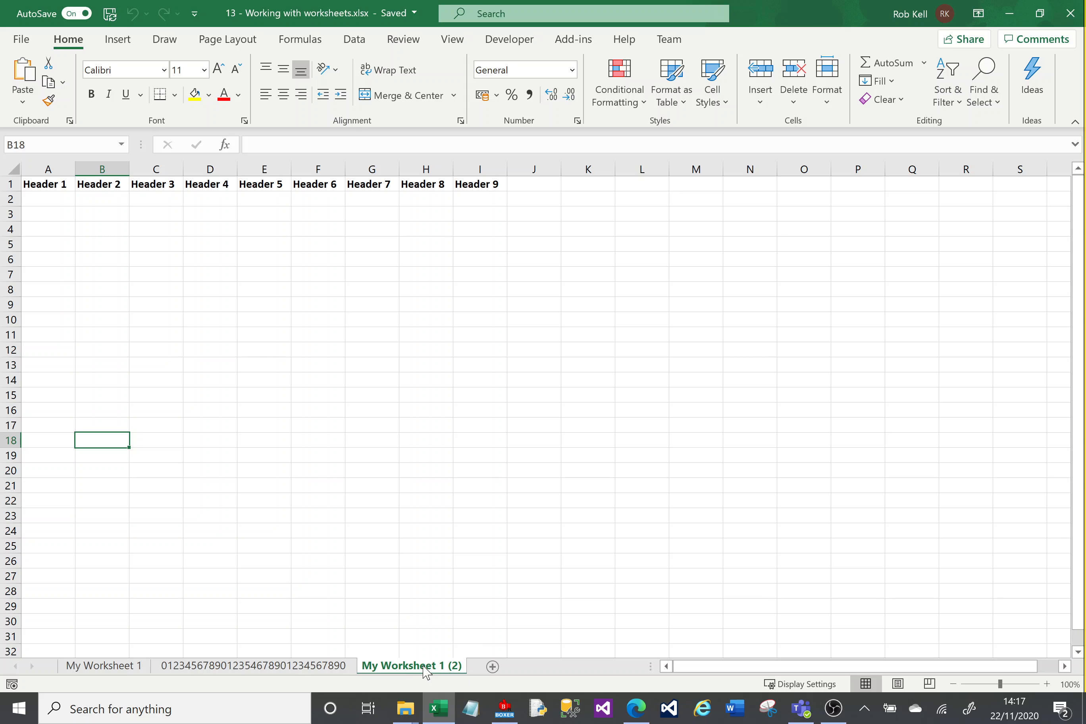
Step: Add a new sheet and name it 'My Worksheet 2' after the duplicate-name warning
{"action": "left_click", "coordinate": [492, 667]}
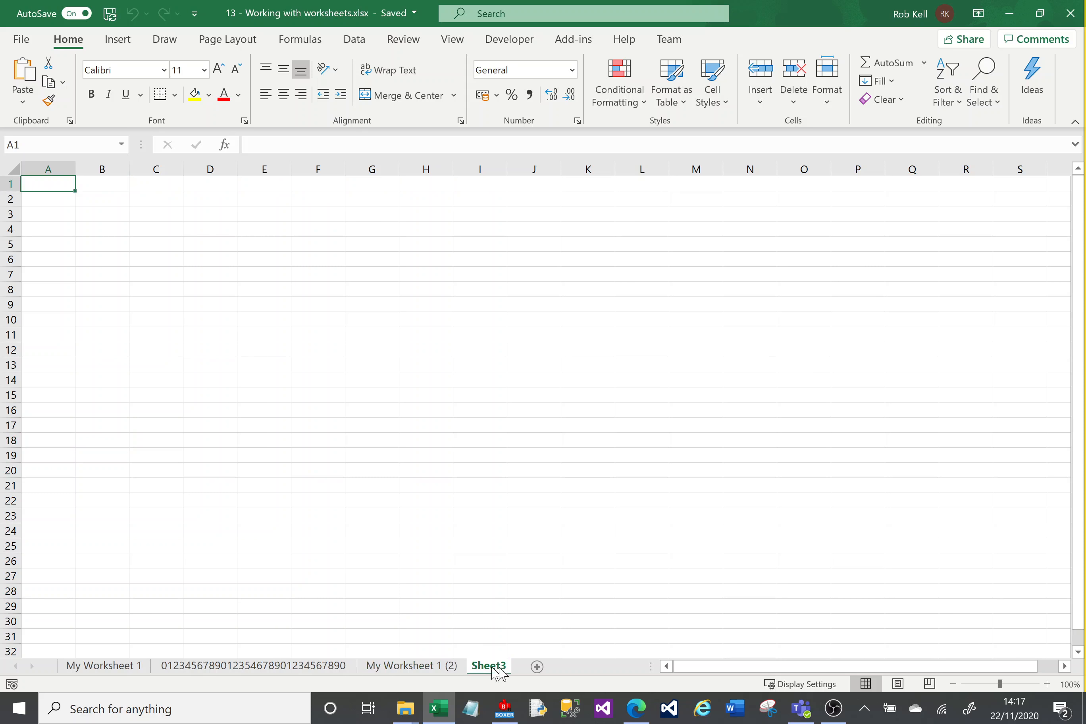
{"action": "double_click", "coordinate": [501, 668]}
{"action": "type", "text": "My"}
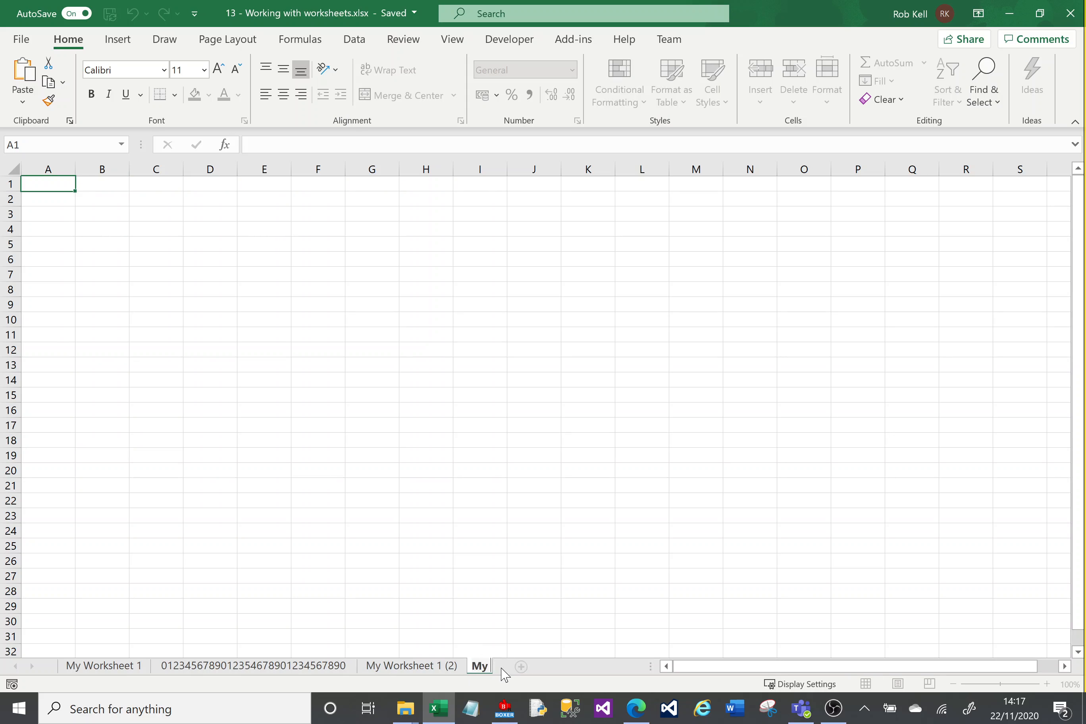
{"action": "type", "text": " Worksheet 1"}
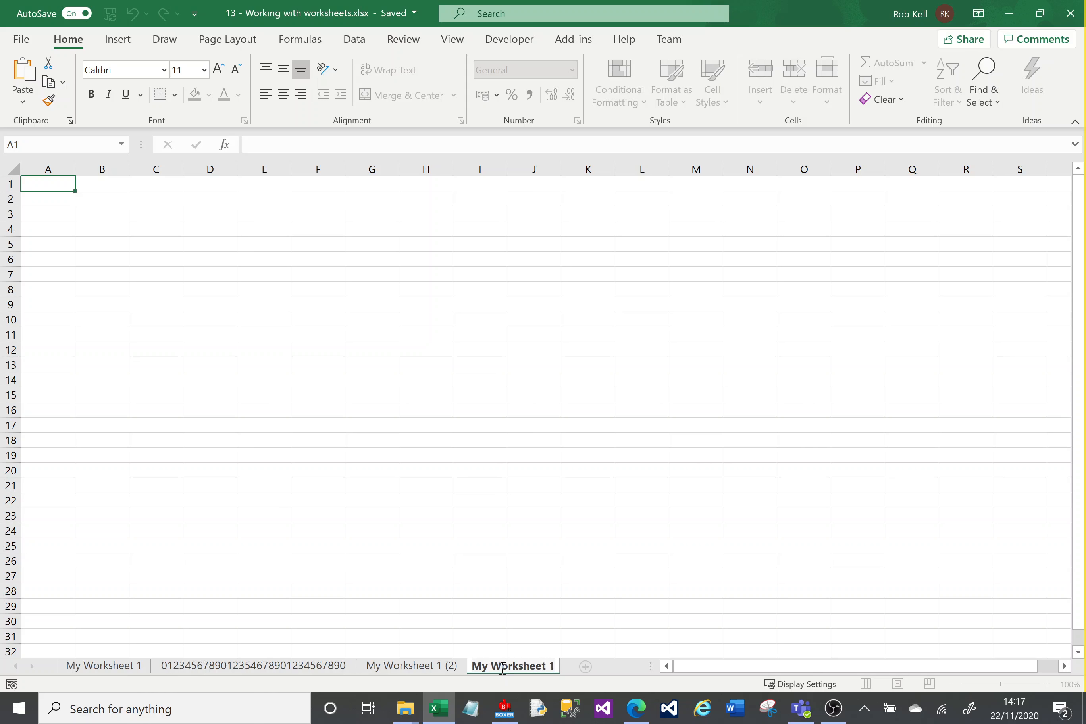
{"action": "key", "text": "Return"}
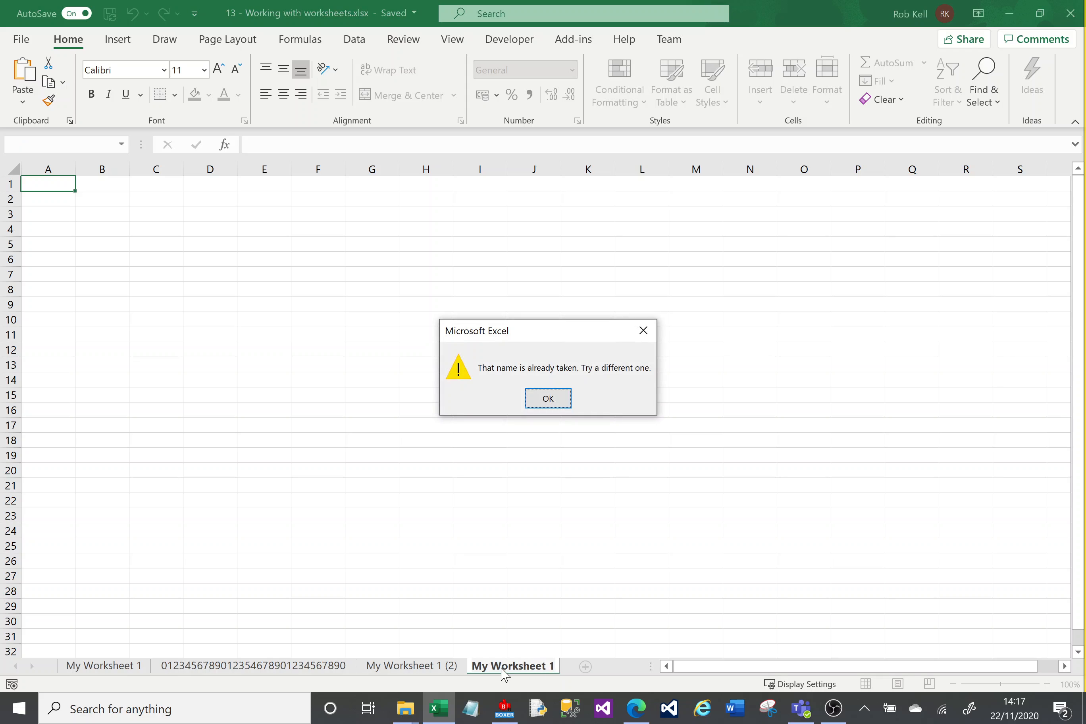
{"action": "left_click", "coordinate": [554, 398]}
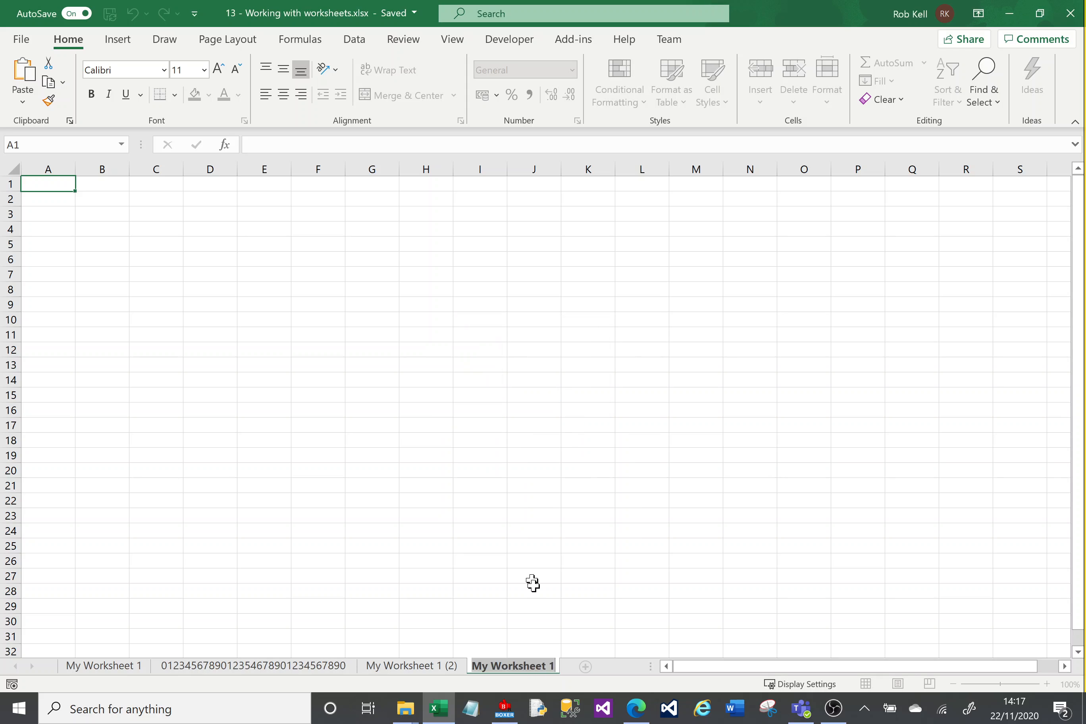
{"action": "key", "text": "End"}
{"action": "key", "text": "BackSpace"}
{"action": "type", "text": "2"}
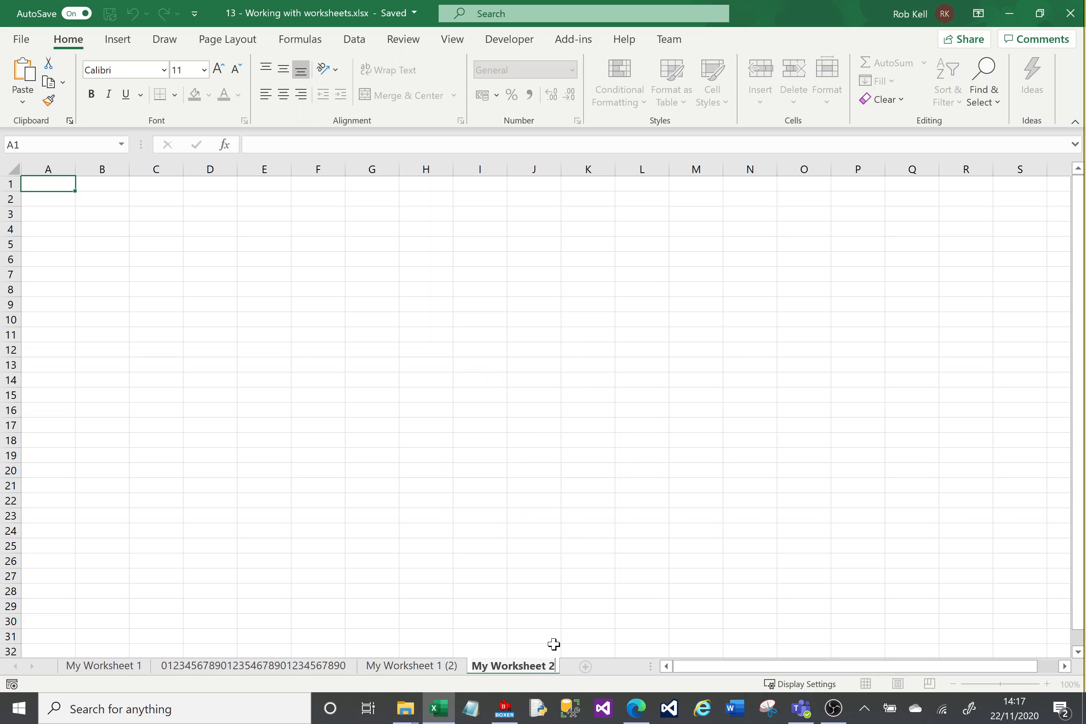
{"action": "key", "text": "Return"}
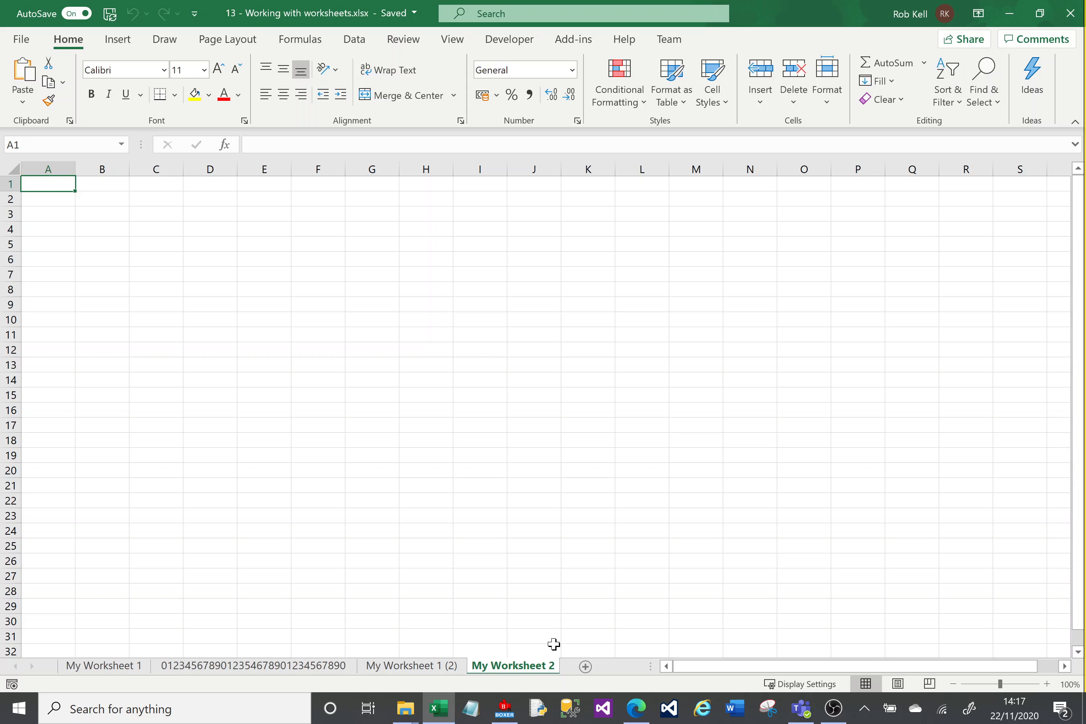
Step: Add another new sheet and name it 'Another sheet'
{"action": "left_click", "coordinate": [585, 668]}
{"action": "double_click", "coordinate": [588, 669]}
{"action": "type", "text": "A"}
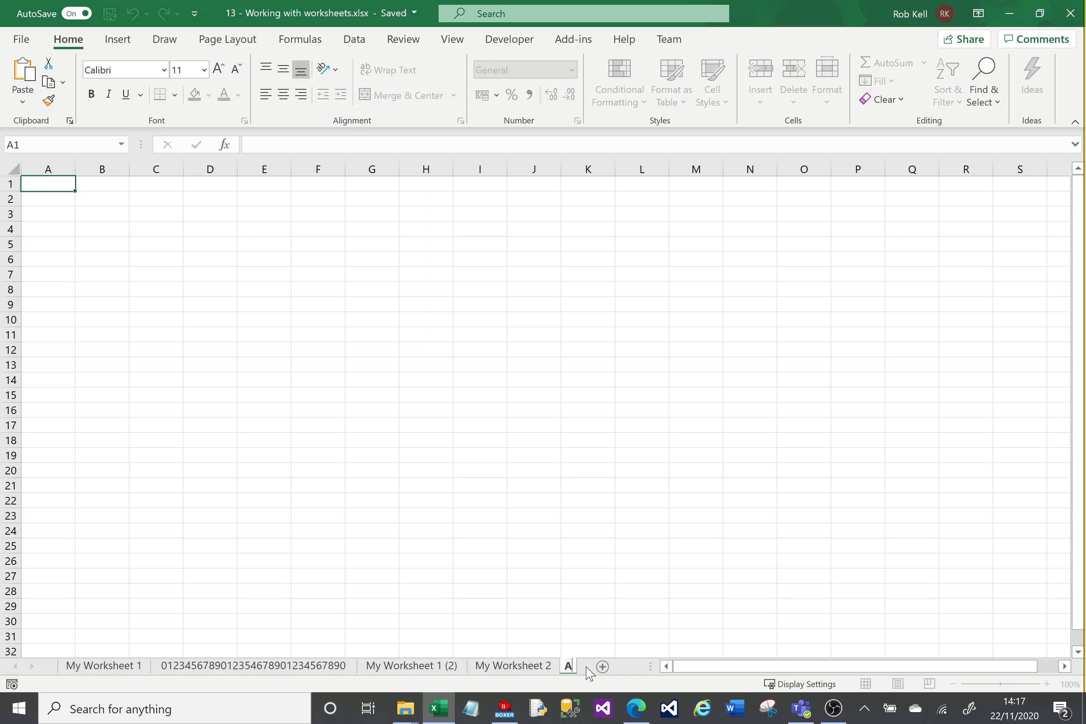
{"action": "type", "text": "nother sheet"}
{"action": "key", "text": "Return"}
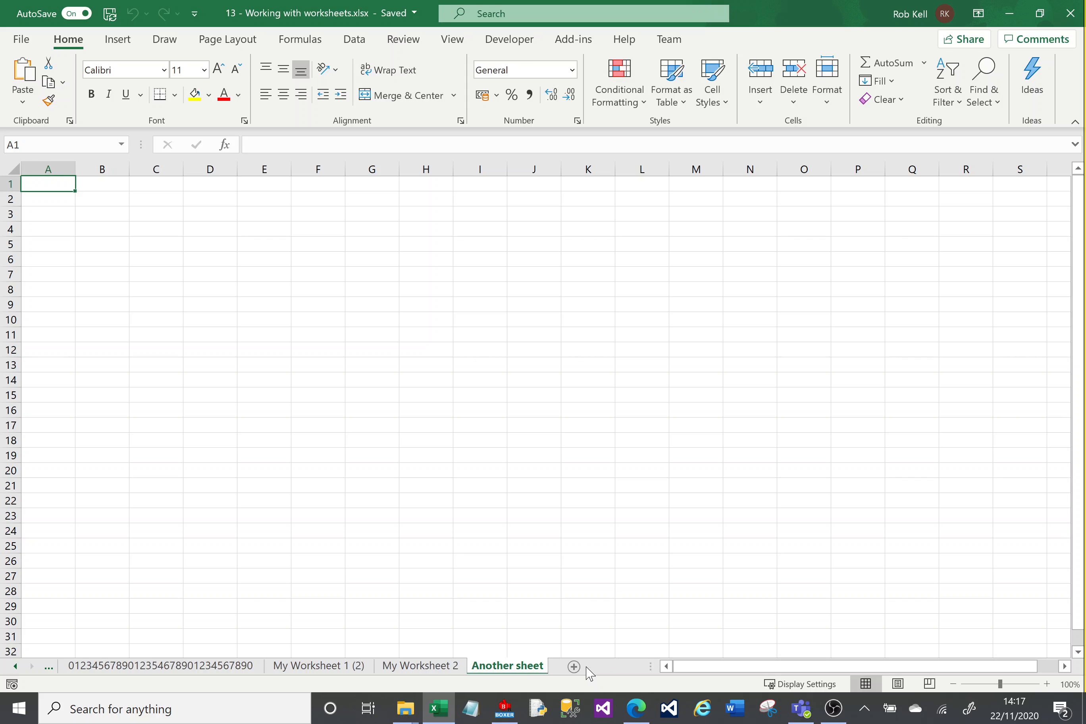
Step: Add two blank sheets, Sheet5 and the next, then check each sheet tab in turn
{"action": "left_click", "coordinate": [571, 667]}
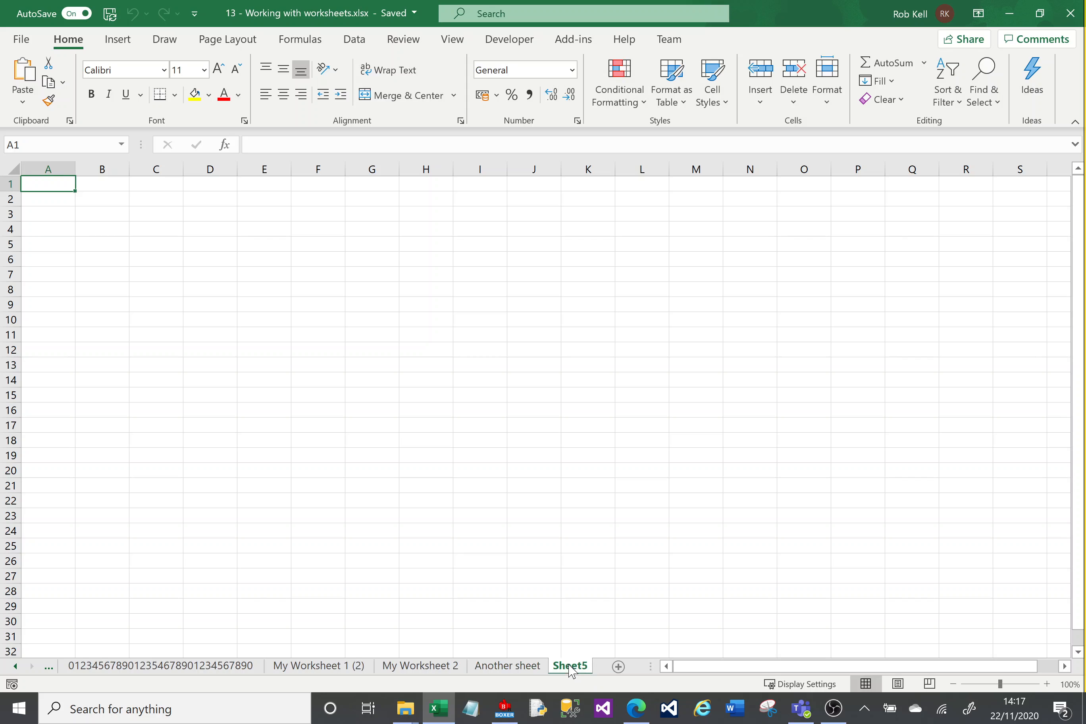
{"action": "left_click", "coordinate": [618, 667]}
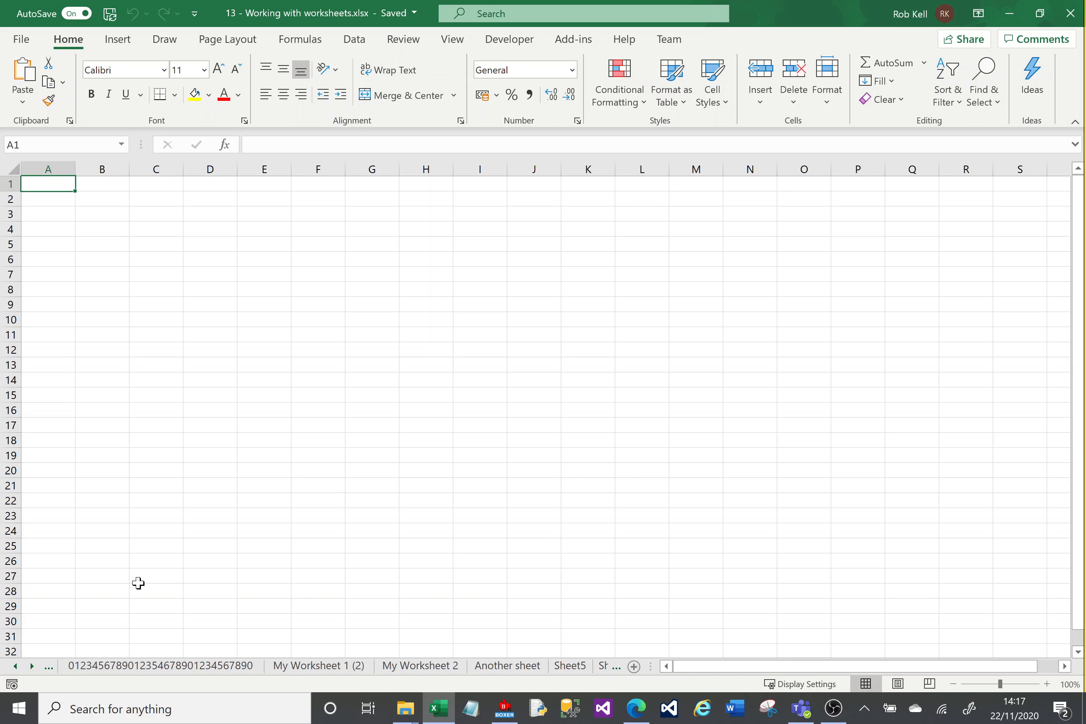
{"action": "left_click", "coordinate": [366, 667]}
{"action": "left_click", "coordinate": [416, 664]}
{"action": "left_click", "coordinate": [518, 664]}
{"action": "left_click", "coordinate": [574, 666]}
{"action": "left_click", "coordinate": [504, 670]}
{"action": "left_click", "coordinate": [428, 670]}
{"action": "left_click", "coordinate": [487, 666]}
{"action": "left_click", "coordinate": [604, 667]}
{"action": "left_click", "coordinate": [83, 669]}
Step: Scroll the sheet tabs back and forth, then widen the tab strip to show all sheets through Sheet7
{"action": "left_click", "coordinate": [17, 667]}
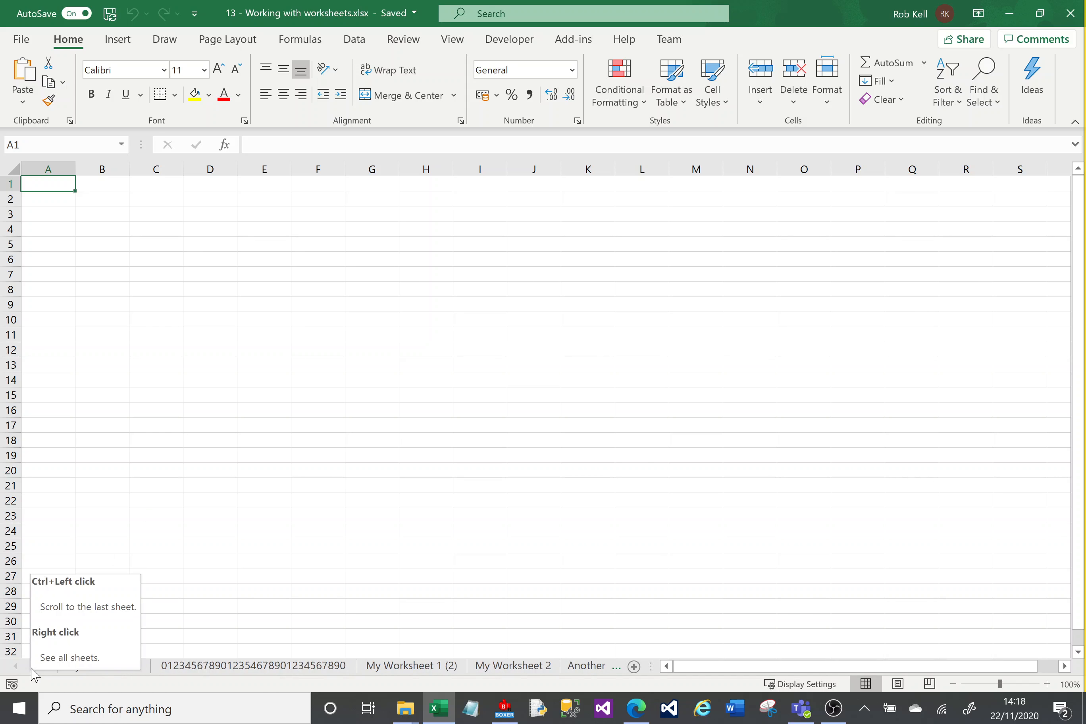
{"action": "left_click", "coordinate": [31, 667]}
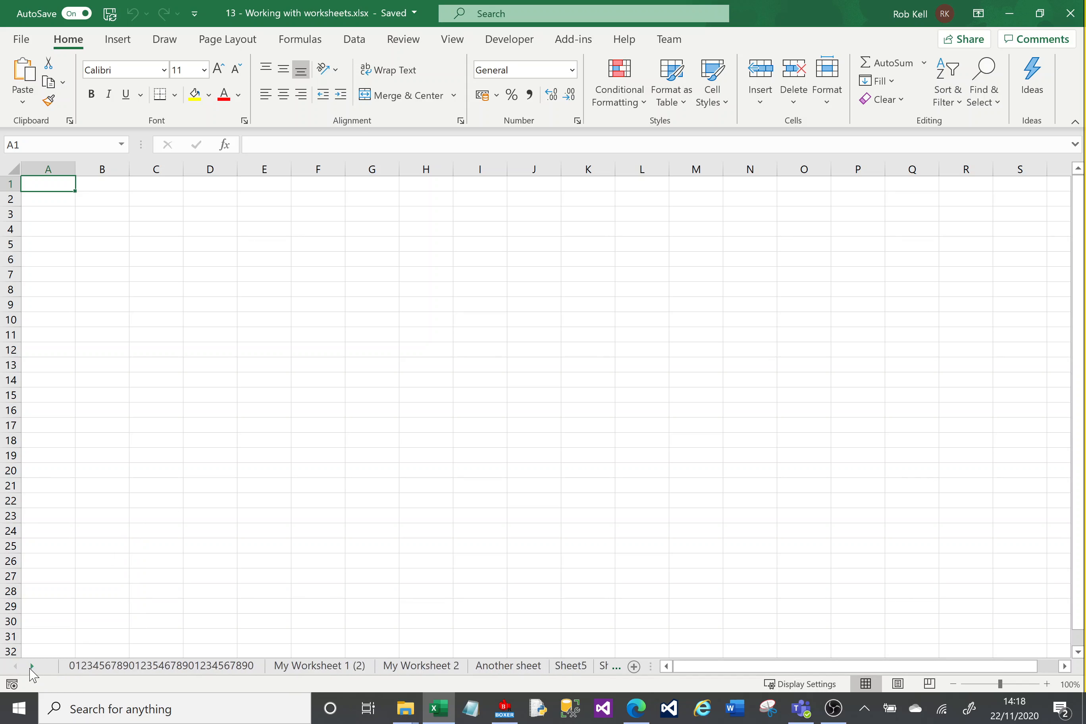
{"action": "left_click", "coordinate": [31, 667]}
{"action": "left_click", "coordinate": [15, 667]}
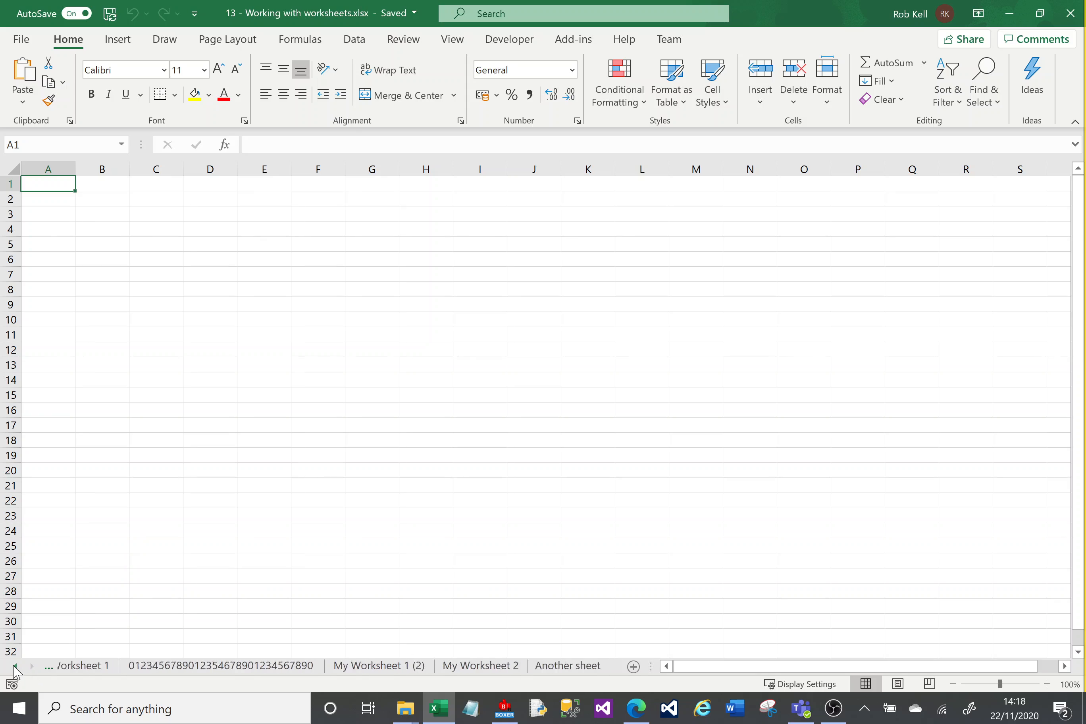
{"action": "left_click", "coordinate": [14, 668]}
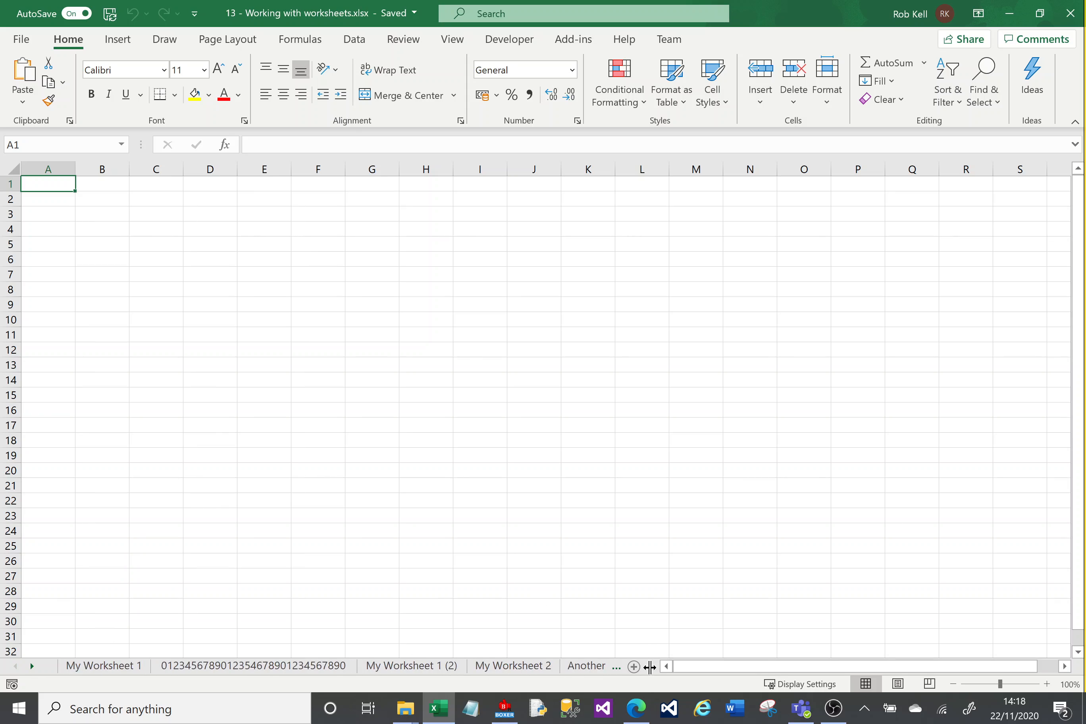
{"action": "left_click_drag", "start_coordinate": [649, 670], "coordinate": [839, 669]}
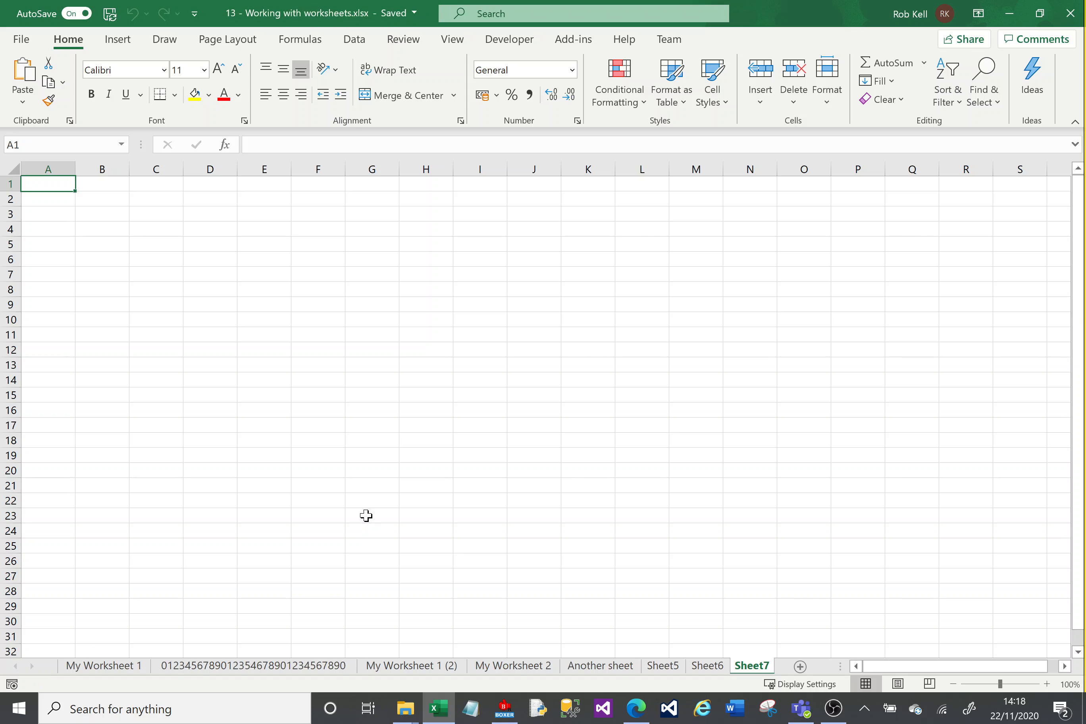
Step: Drag Another sheet after My Worksheet 1, then move My Worksheet 1 (2) to the front
{"action": "left_click", "coordinate": [599, 671]}
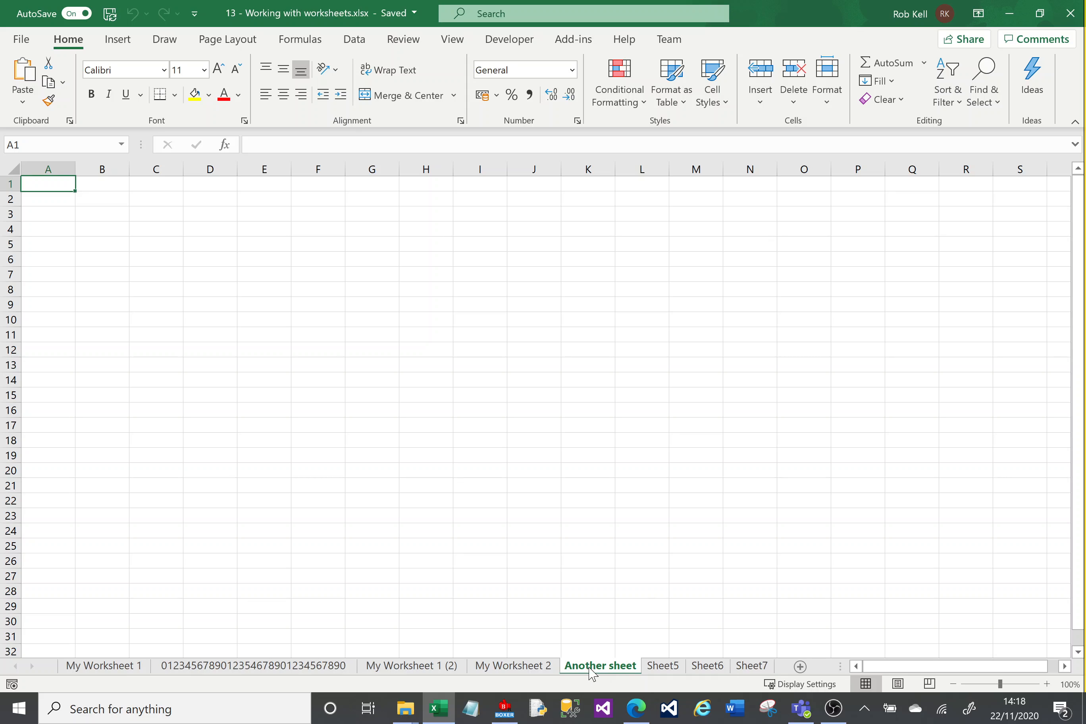
{"action": "left_click_drag", "start_coordinate": [599, 671], "coordinate": [263, 663]}
{"action": "left_click", "coordinate": [468, 669]}
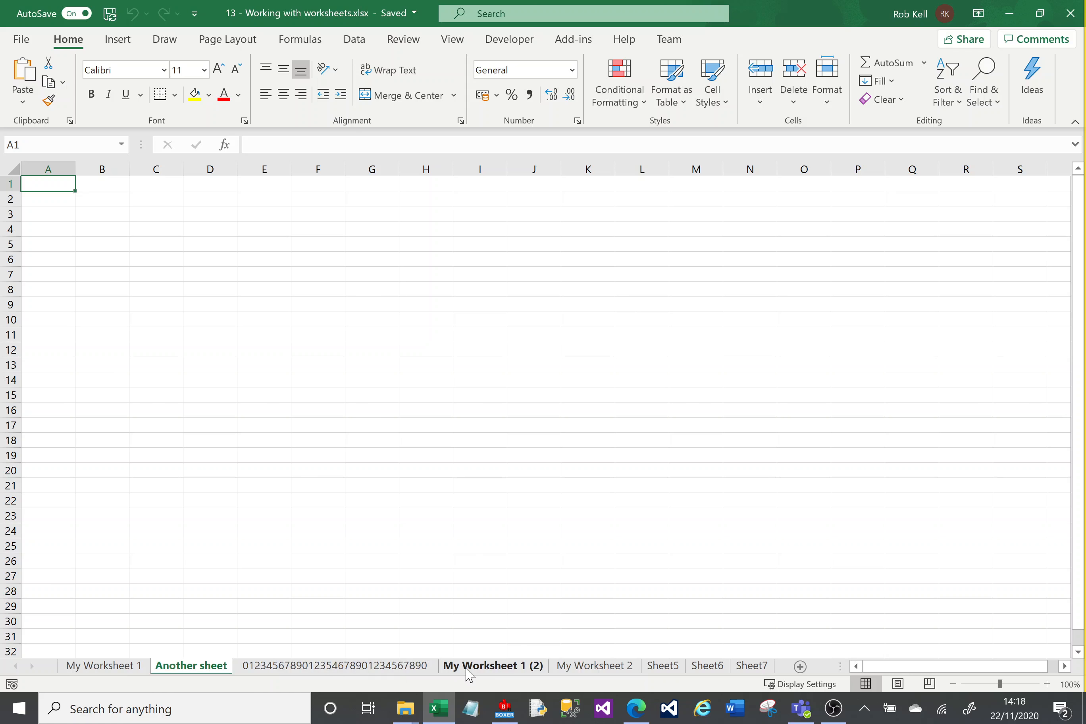
{"action": "right_click", "coordinate": [467, 669]}
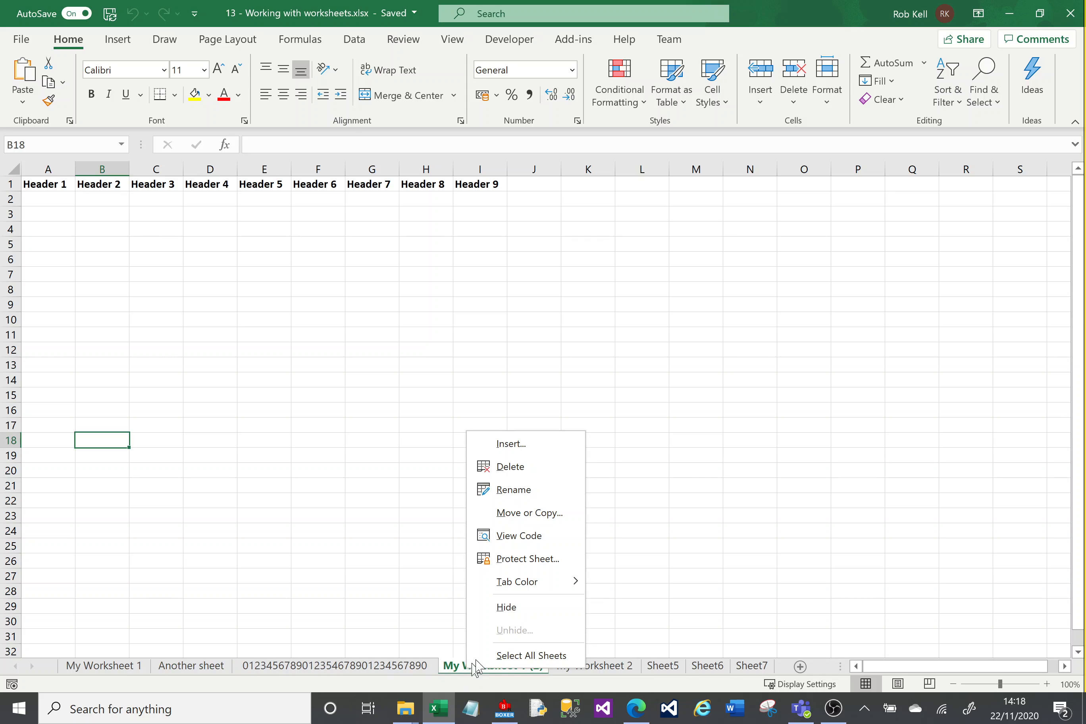
{"action": "left_click", "coordinate": [541, 516]}
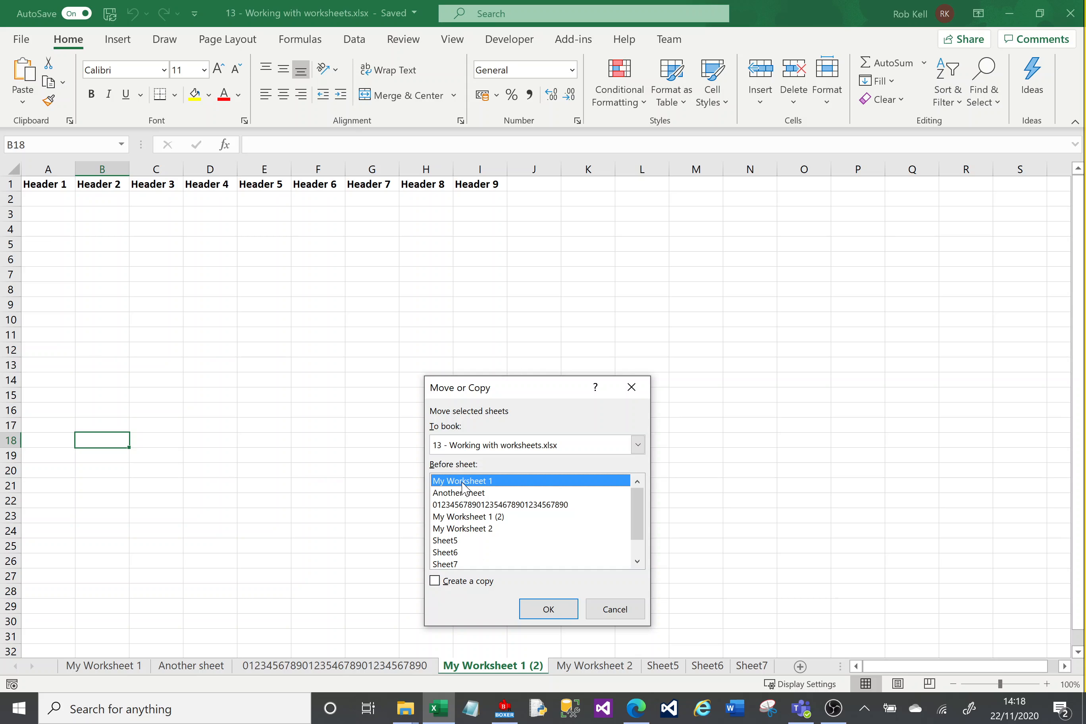
{"action": "left_click", "coordinate": [549, 611]}
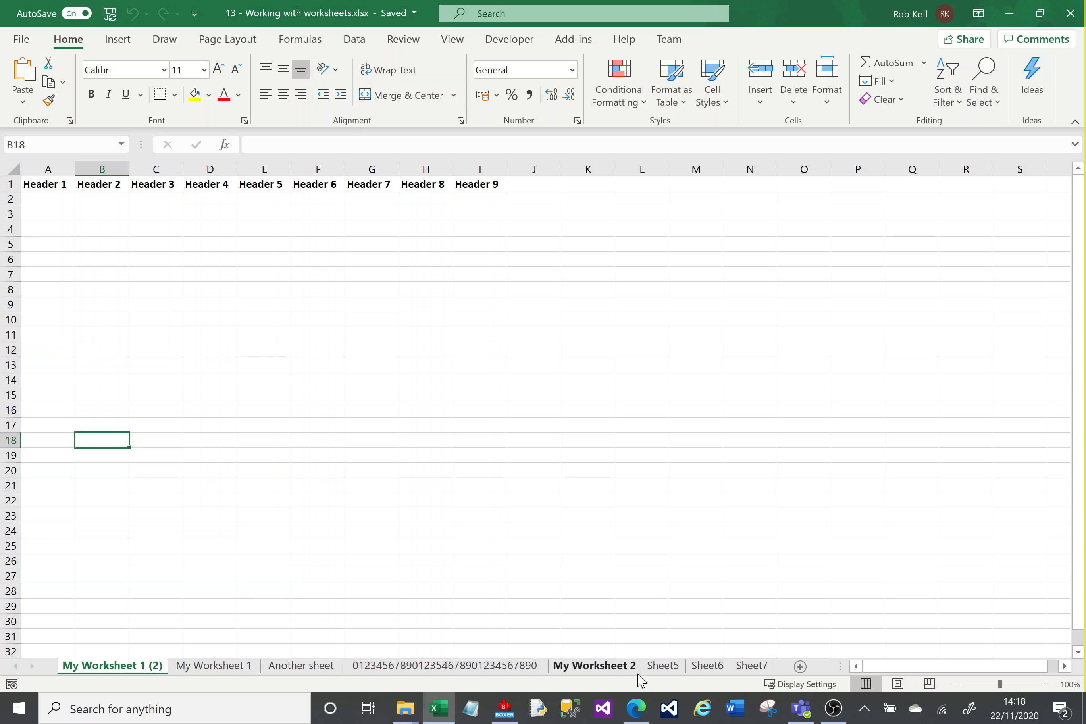
Step: On Sheet5, type a trial 'Header' in A1, then cancel and delete it so the sheet stays blank
{"action": "left_click", "coordinate": [663, 666]}
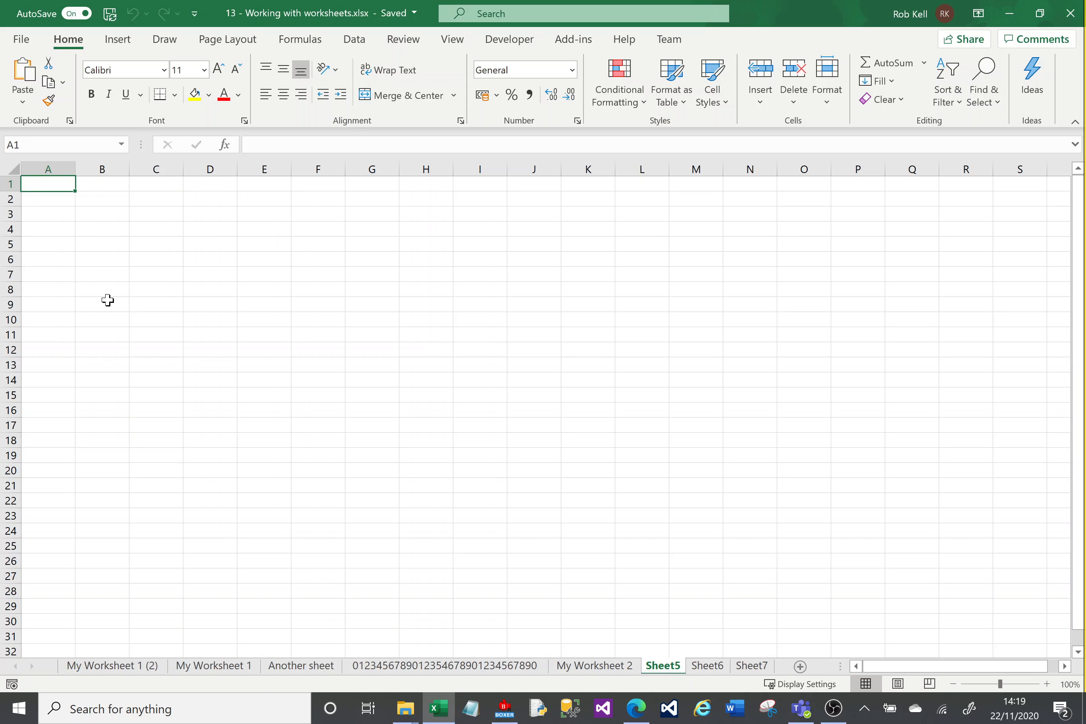
{"action": "type", "text": "Header"}
{"action": "key", "text": "Tab"}
{"action": "type", "text": "Head"}
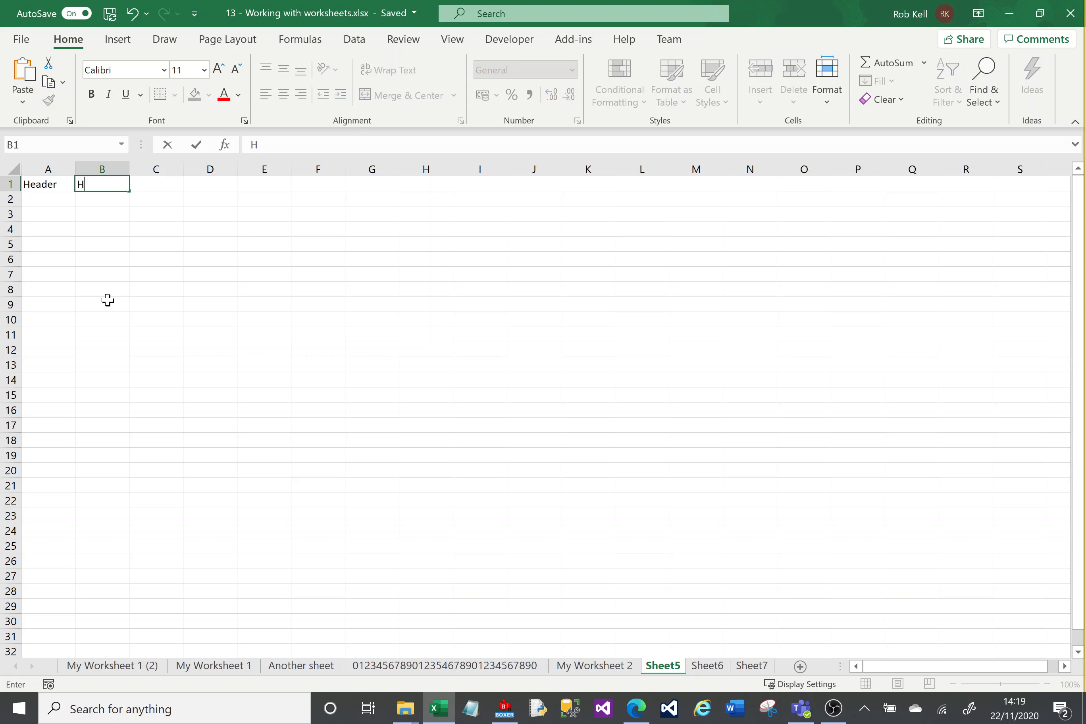
{"action": "key", "text": "Escape"}
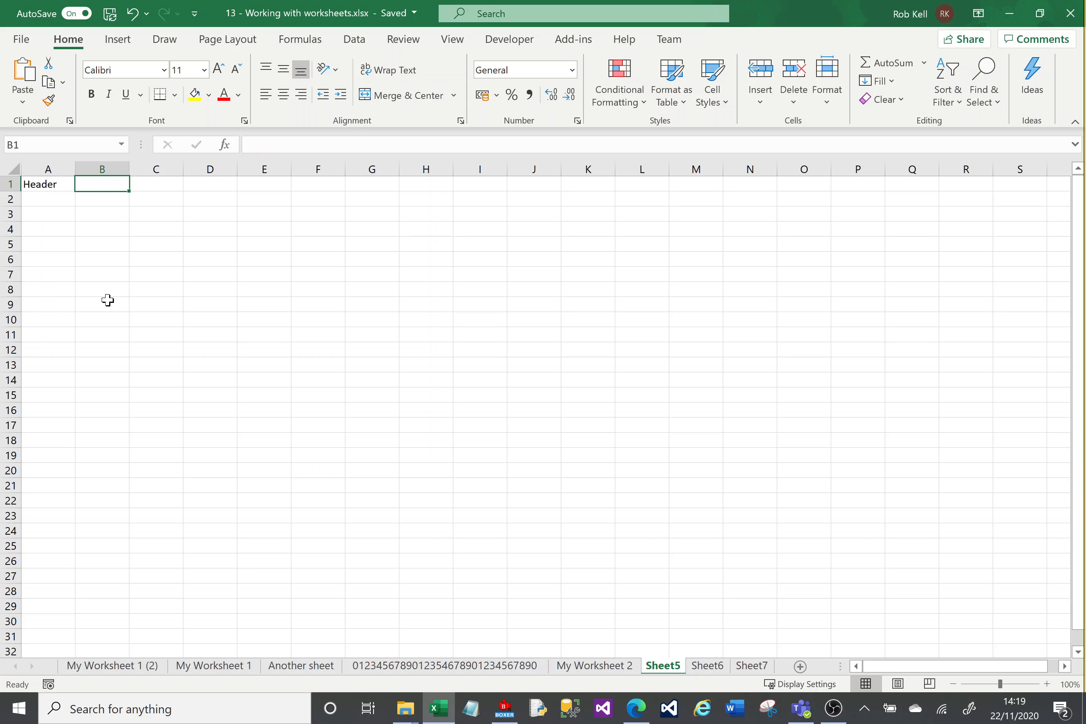
{"action": "key", "text": "Left"}
{"action": "key", "text": "Delete"}
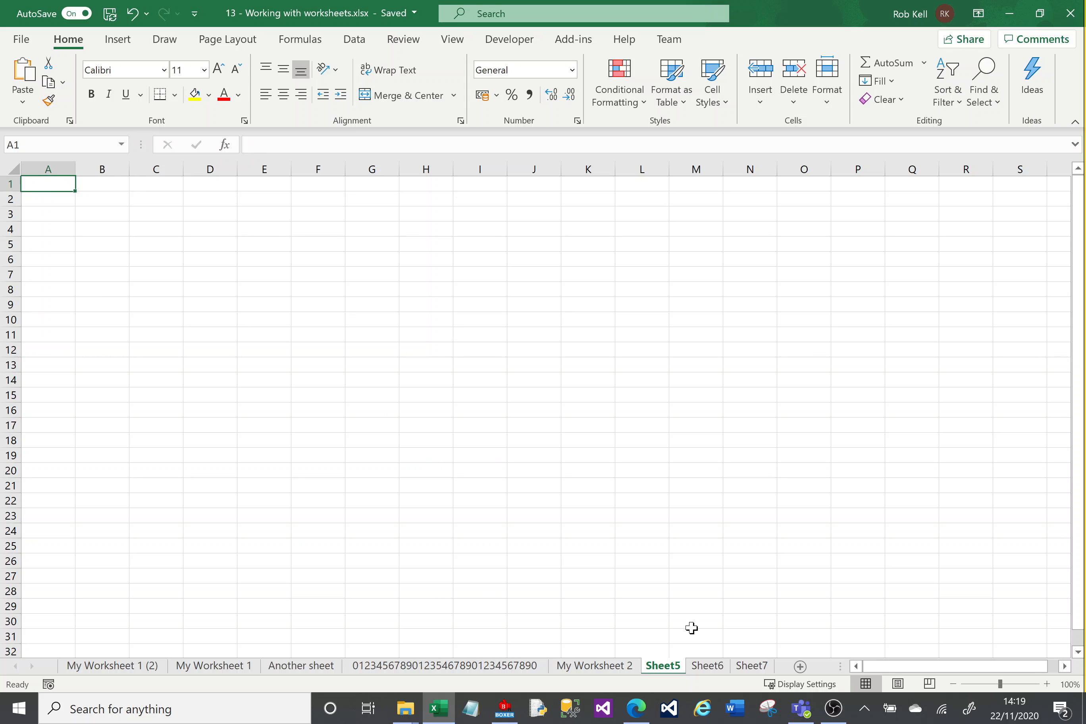
Step: Group Sheet5–Sheet7, fill A1:H1 with Header 1 to Header 8, and make it bold with yellow fill
{"action": "left_click", "coordinate": [749, 669], "text": "ctrl"}
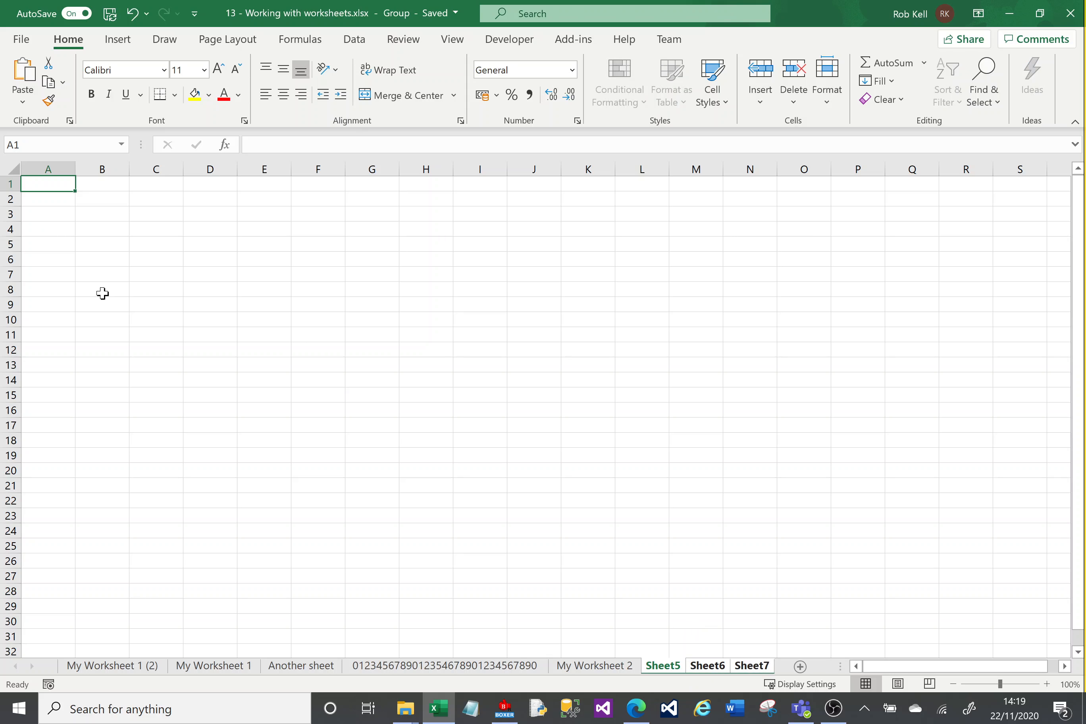
{"action": "type", "text": "Header 1"}
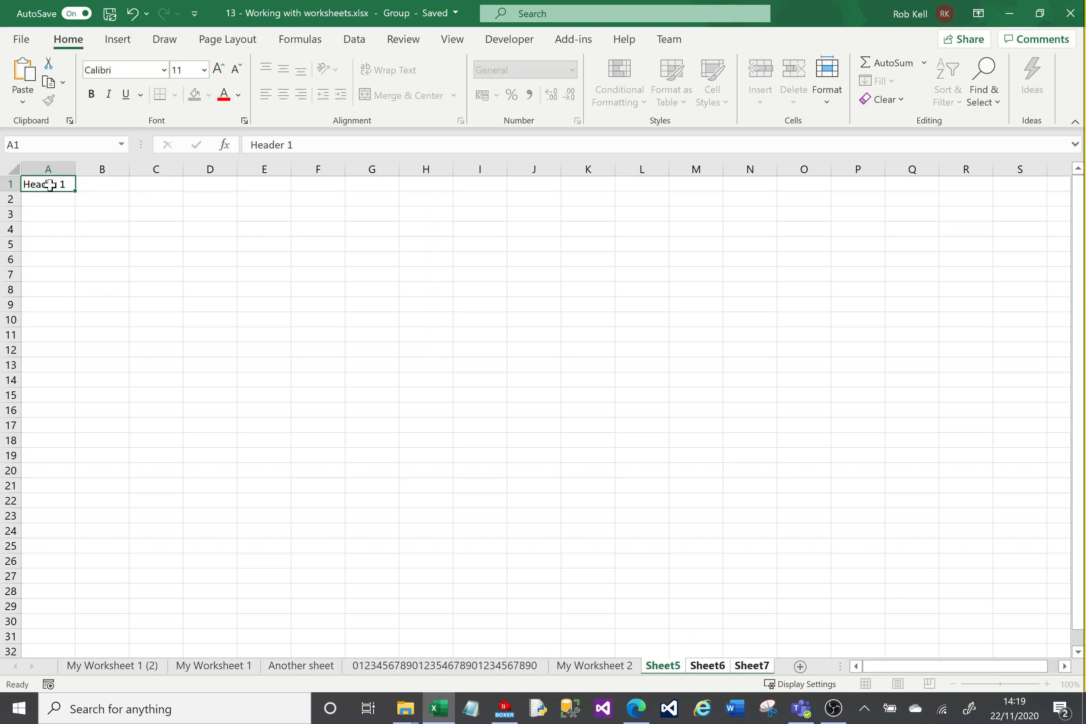
{"action": "key", "text": "Tab"}
{"action": "type", "text": "Header "}
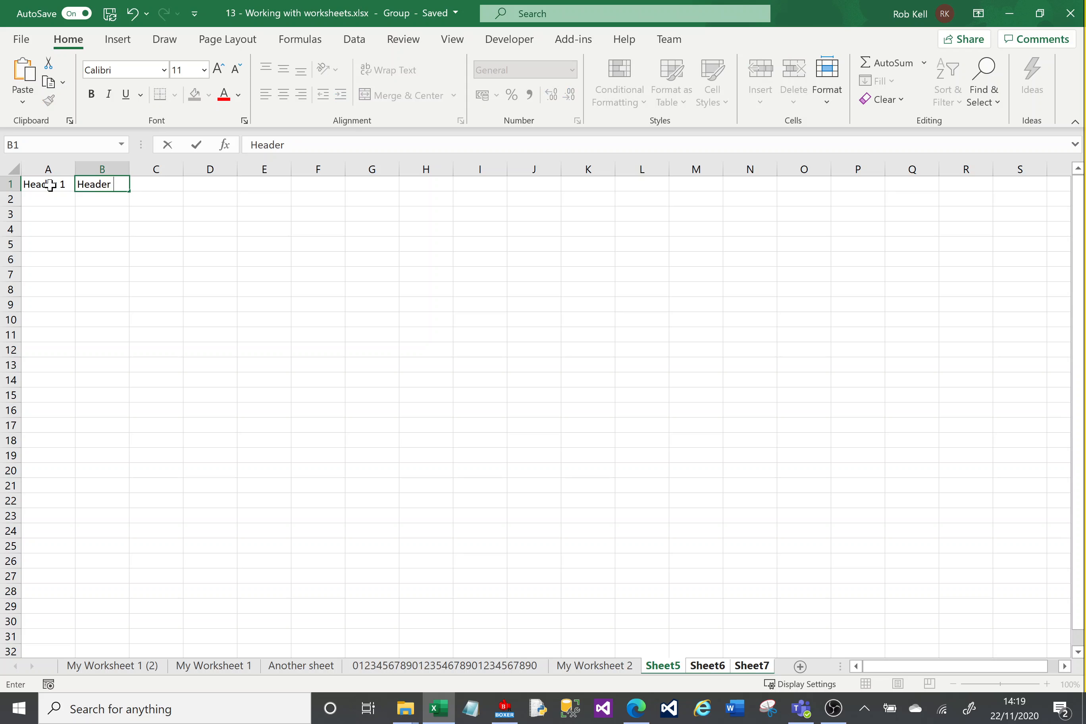
{"action": "type", "text": "2"}
{"action": "key", "text": "Tab"}
{"action": "left_click_drag", "start_coordinate": [50, 185], "coordinate": [430, 193]}
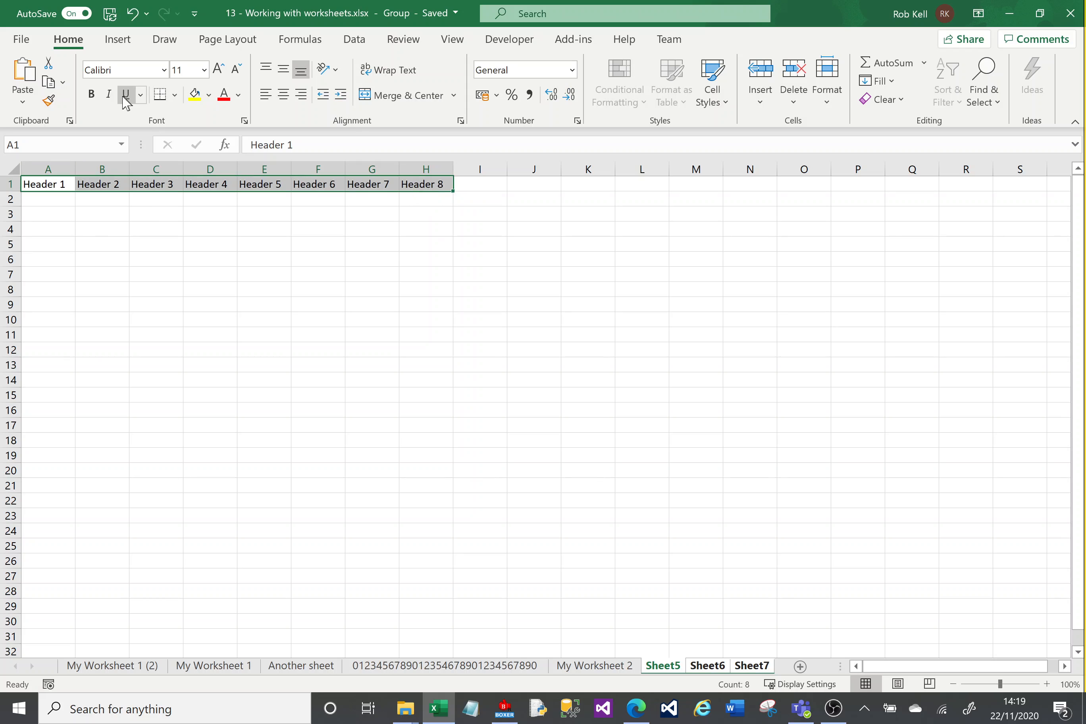
{"action": "left_click", "coordinate": [92, 94]}
{"action": "left_click", "coordinate": [195, 95]}
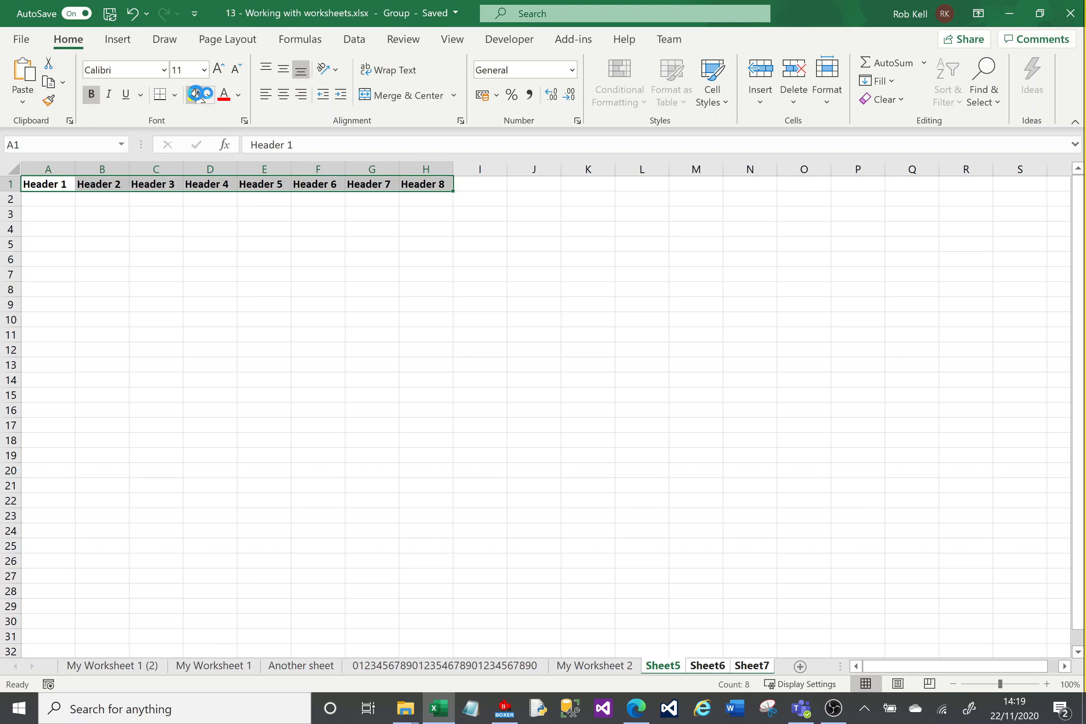
{"action": "left_click", "coordinate": [23, 199]}
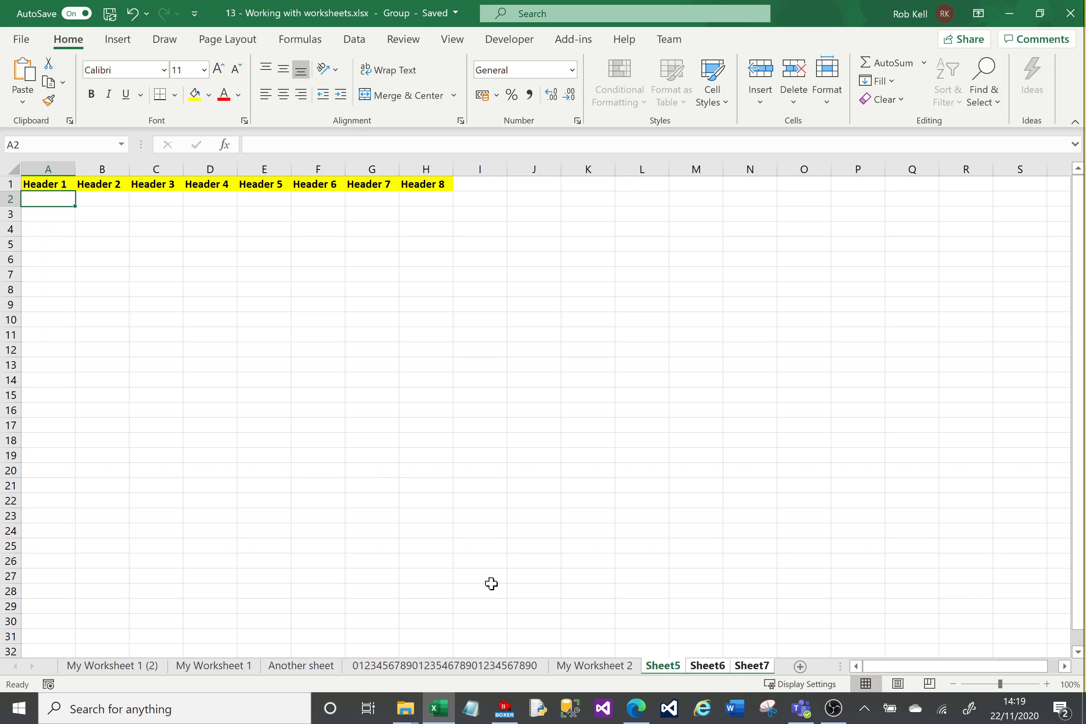
Step: View Sheet6 and Sheet7 to confirm the shared headers, briefly adding My Worksheet 2 to the group
{"action": "left_click", "coordinate": [720, 667]}
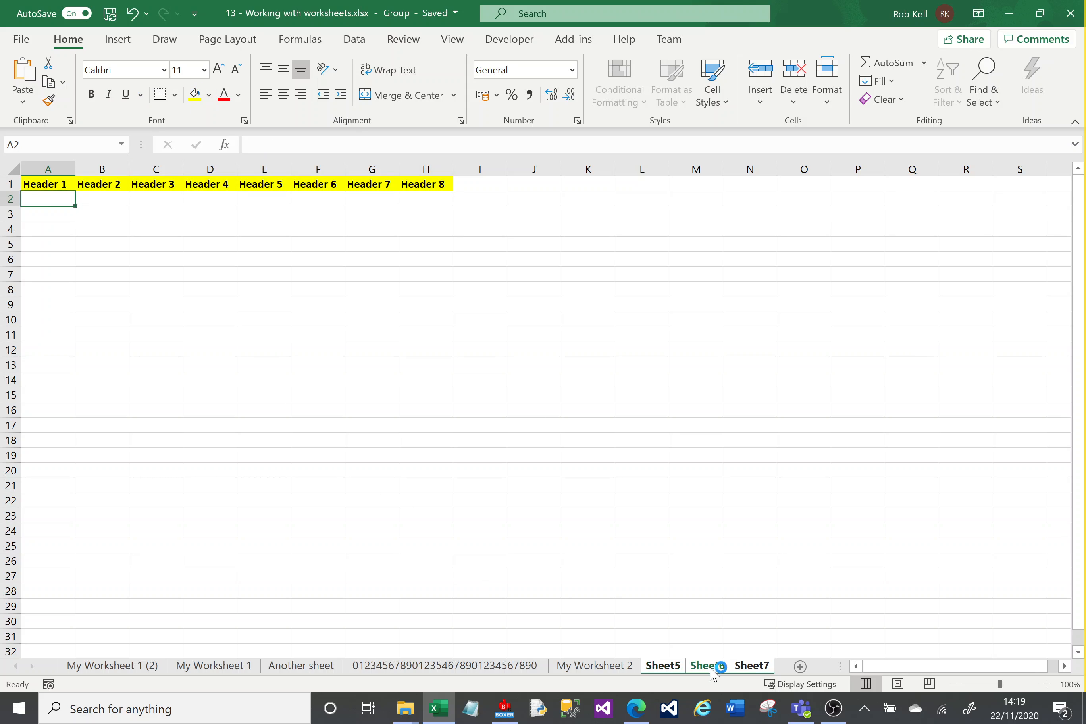
{"action": "left_click", "coordinate": [759, 670]}
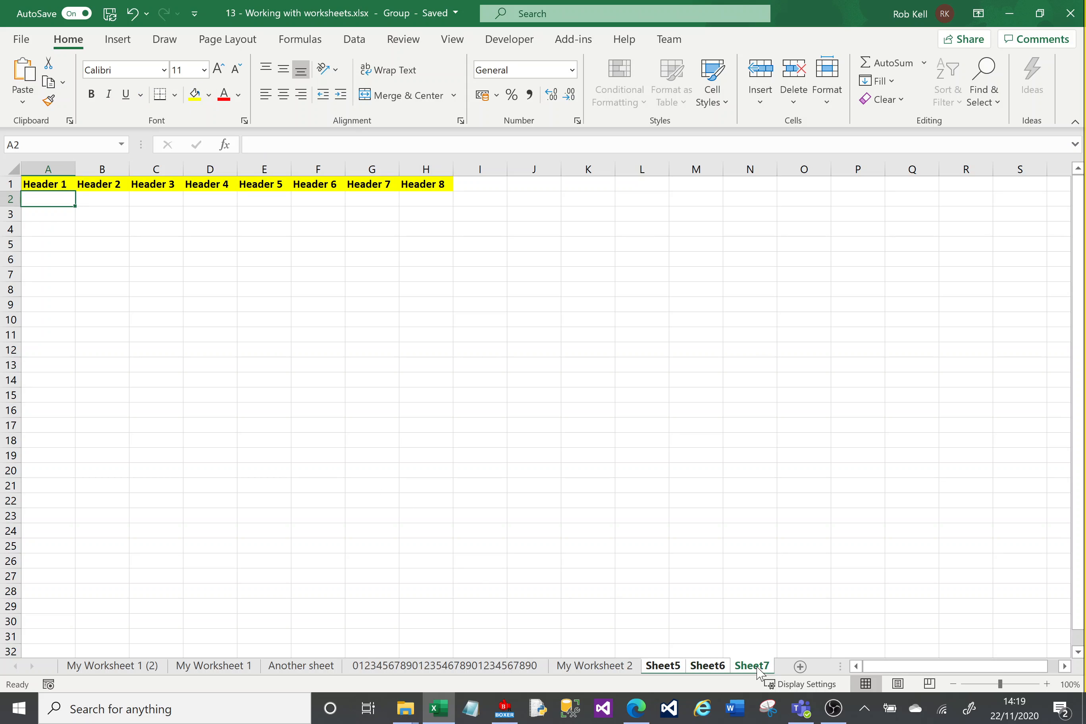
{"action": "left_click", "coordinate": [666, 668]}
{"action": "left_click", "coordinate": [630, 668], "text": "shift"}
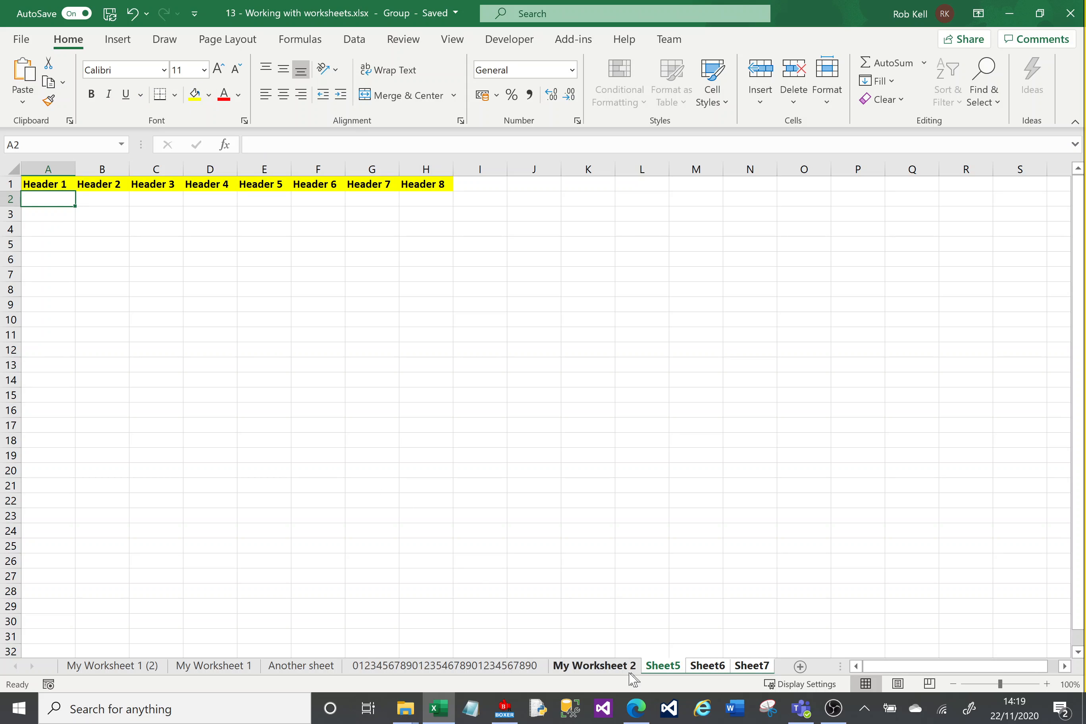
{"action": "left_click", "coordinate": [606, 672], "text": "ctrl"}
Step: Open the numeric-named sheet to ungroup, then confirm Sheet5 and Sheet7 keep the yellow headers
{"action": "left_click", "coordinate": [492, 668]}
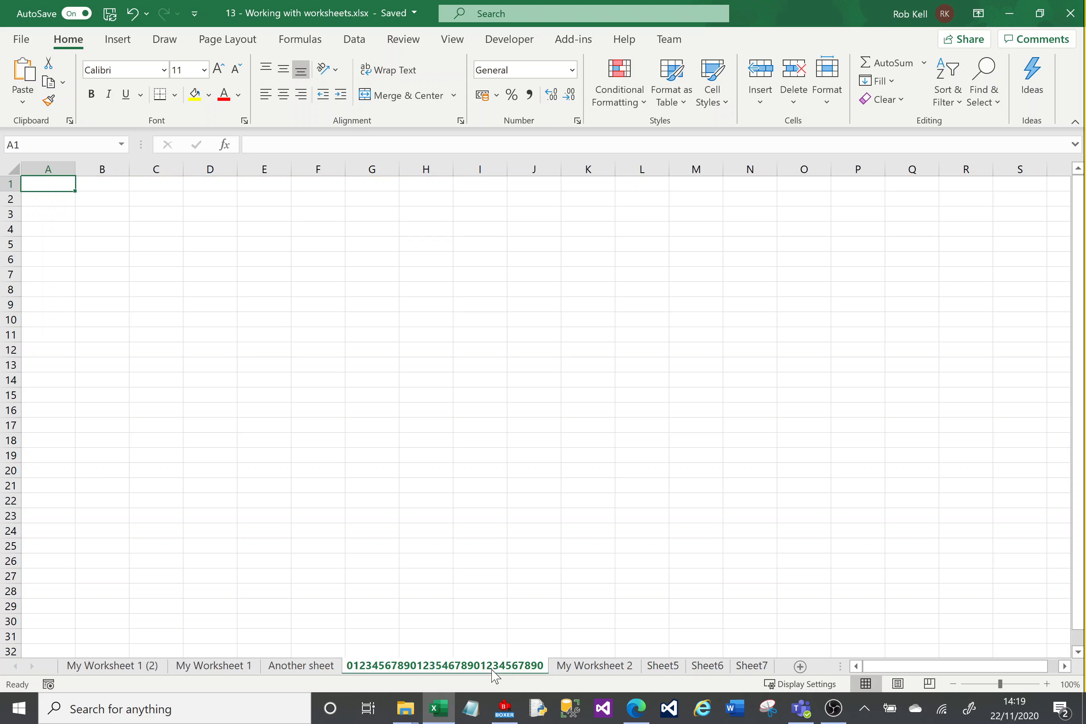
{"action": "left_click", "coordinate": [662, 668]}
{"action": "left_click", "coordinate": [751, 667]}
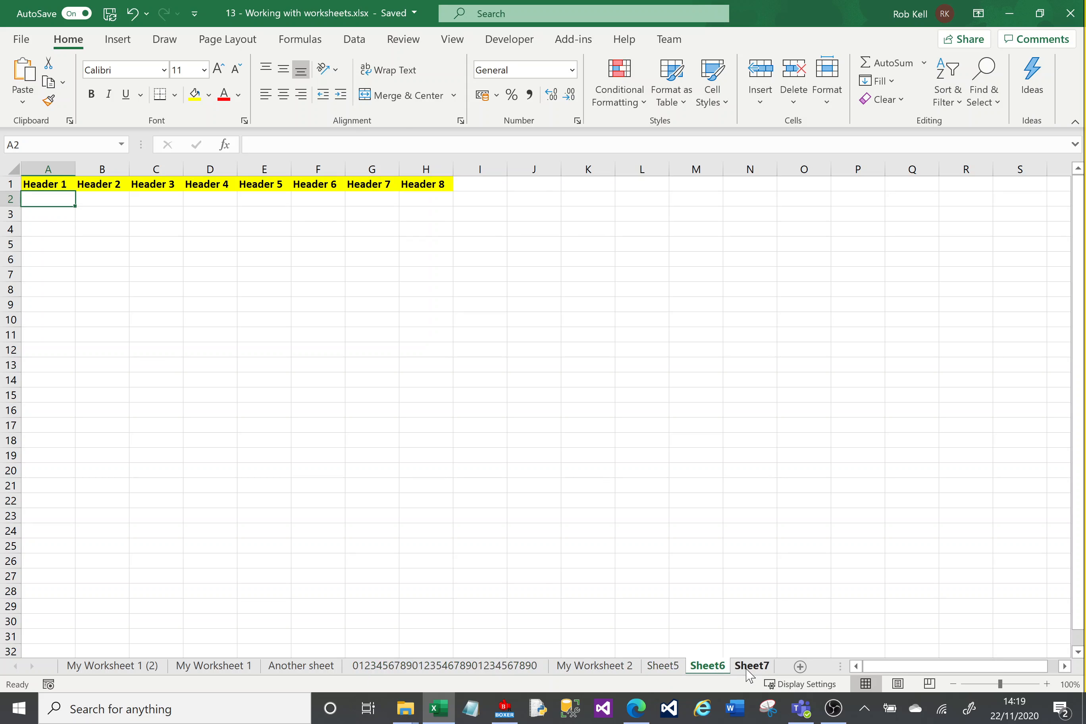
{"action": "left_click", "coordinate": [675, 668]}
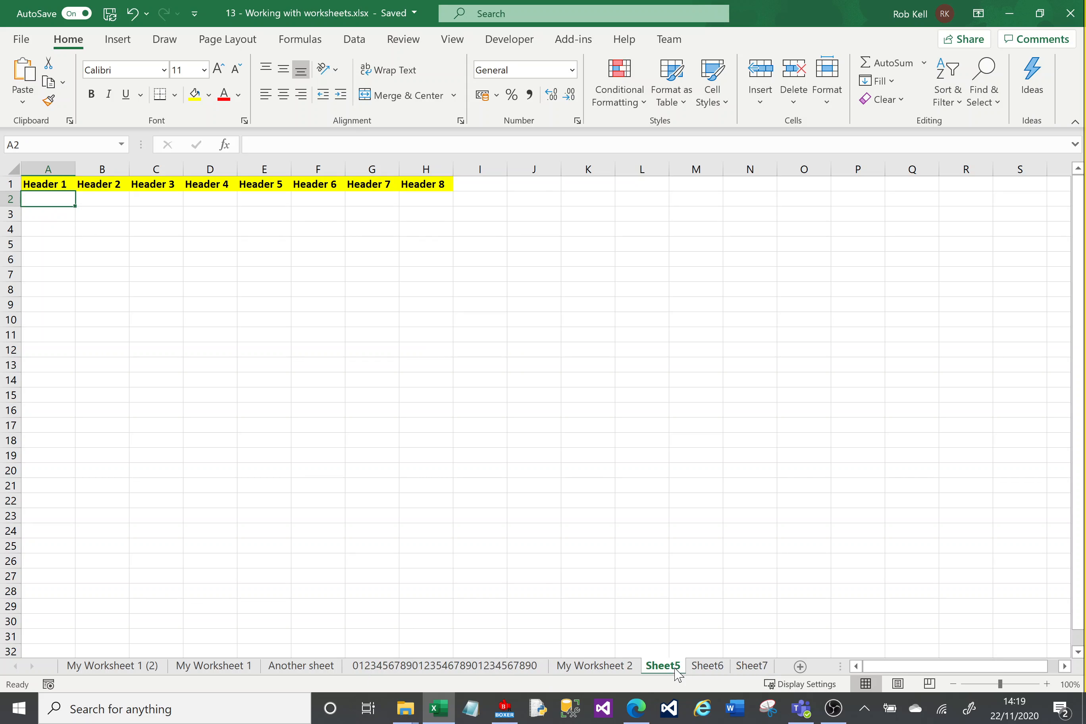